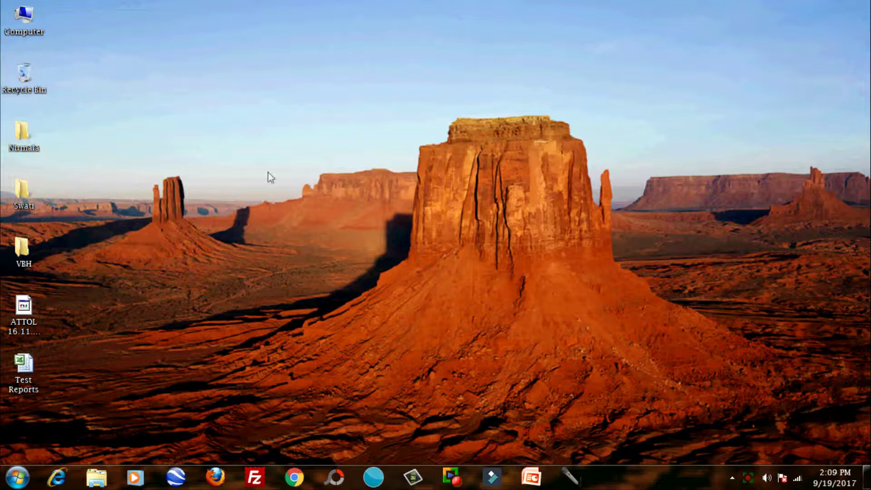
Refresh the desktop, move the Test Reports icon to the top and open the workbook.
right_click(227, 113)
left_click(263, 147)
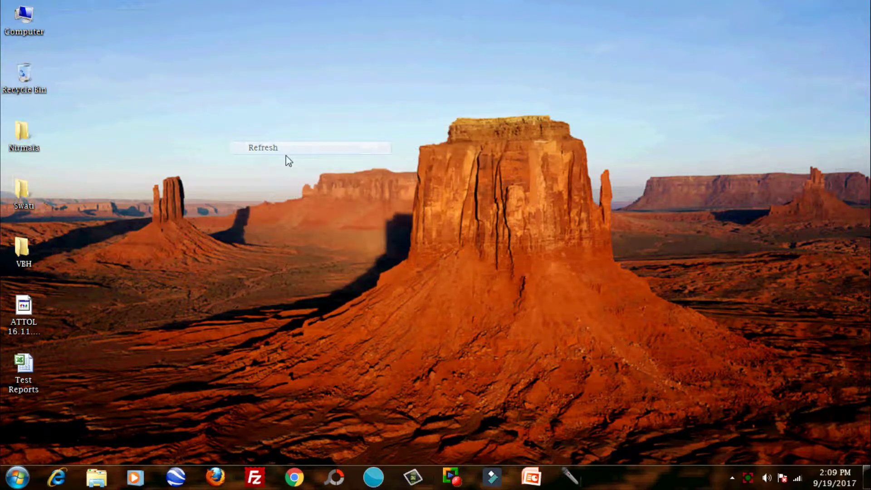
left_click_drag(24, 371, 142, 44)
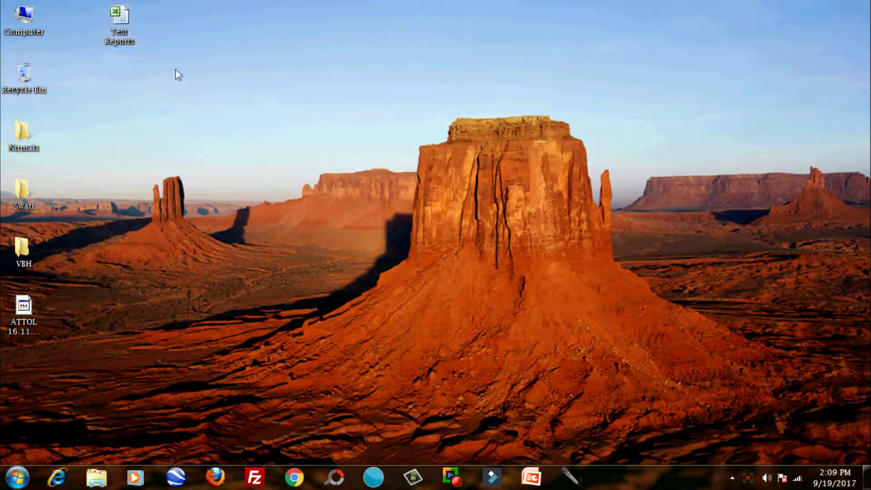
double_click(122, 17)
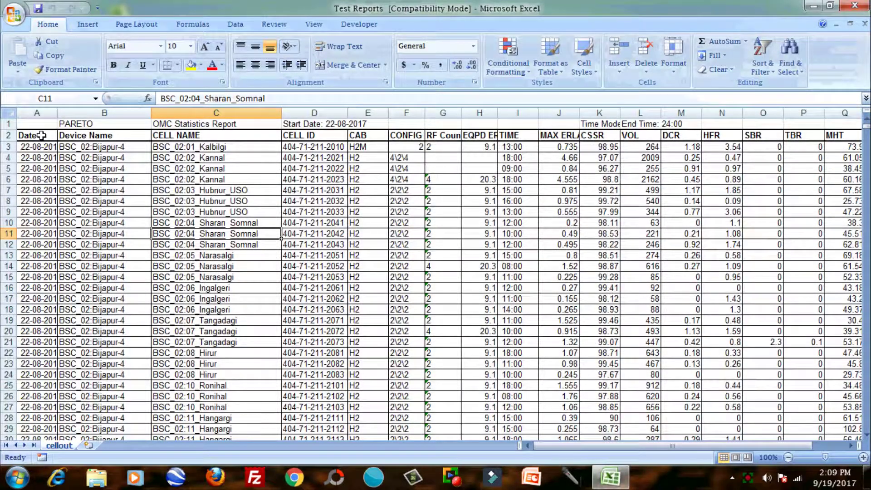
On the cellout sheet, check View Macros, confirm the list is empty and close it.
left_click(37, 136)
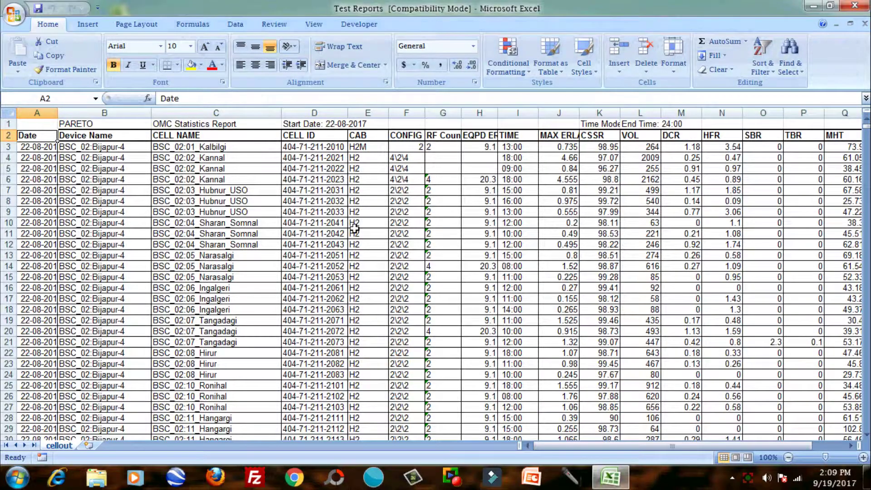
left_click(313, 24)
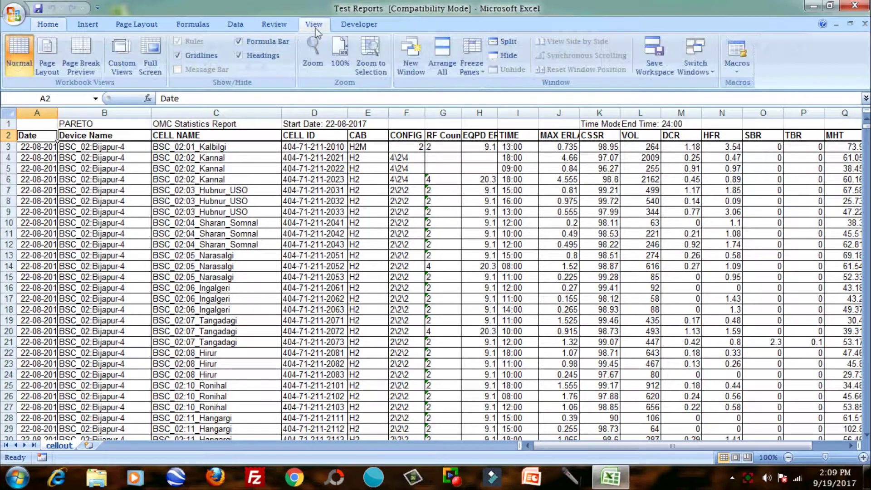
left_click(738, 70)
left_click(768, 84)
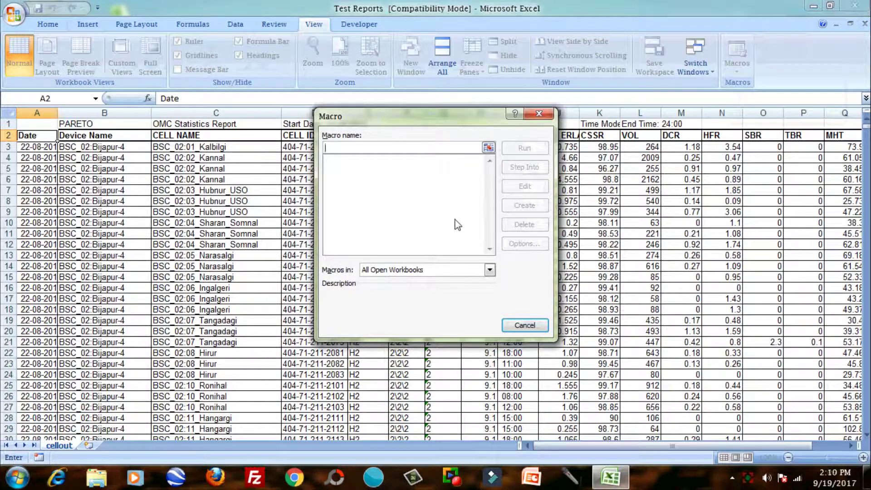
left_click(524, 326)
left_click(737, 71)
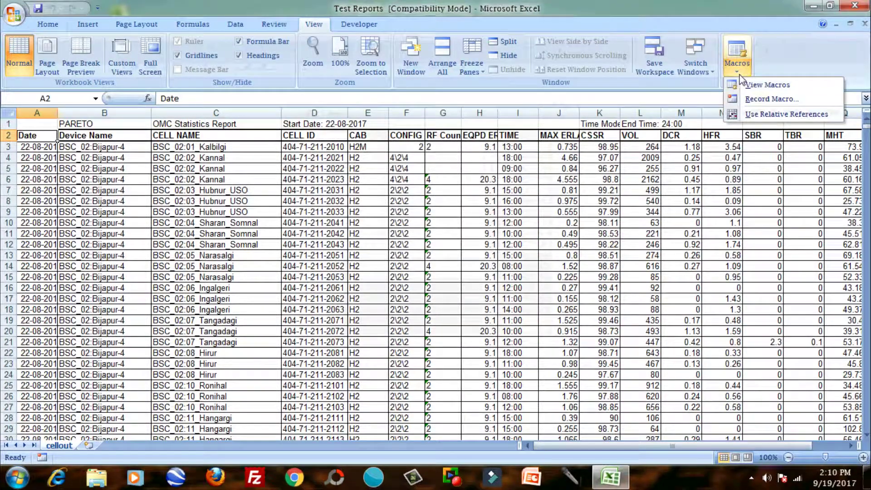
Start Record Macro with shortcut Ctrl+q, stored in the Personal Macro Workbook.
left_click(769, 100)
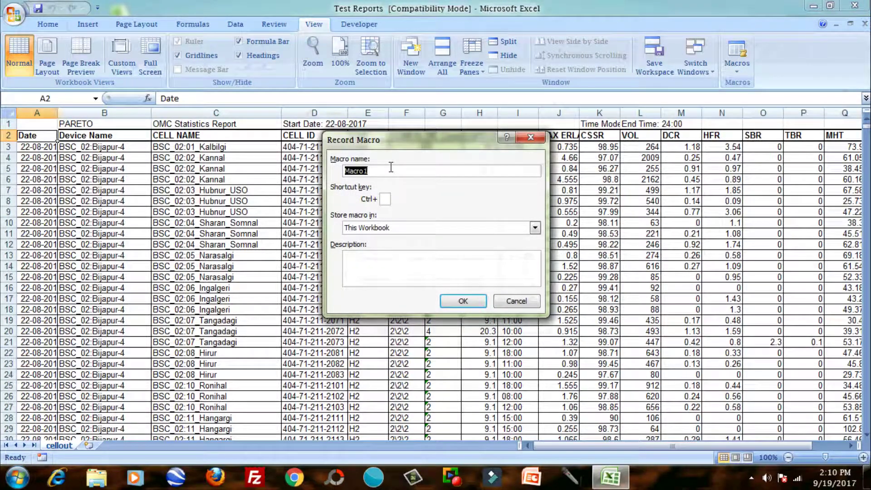
type("Daily Report")
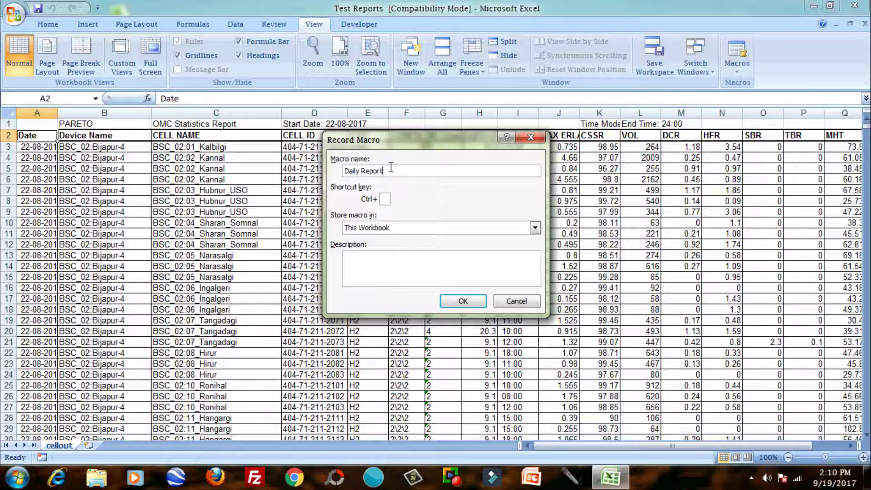
left_click(390, 199)
type("q")
left_click(419, 228)
left_click(421, 240)
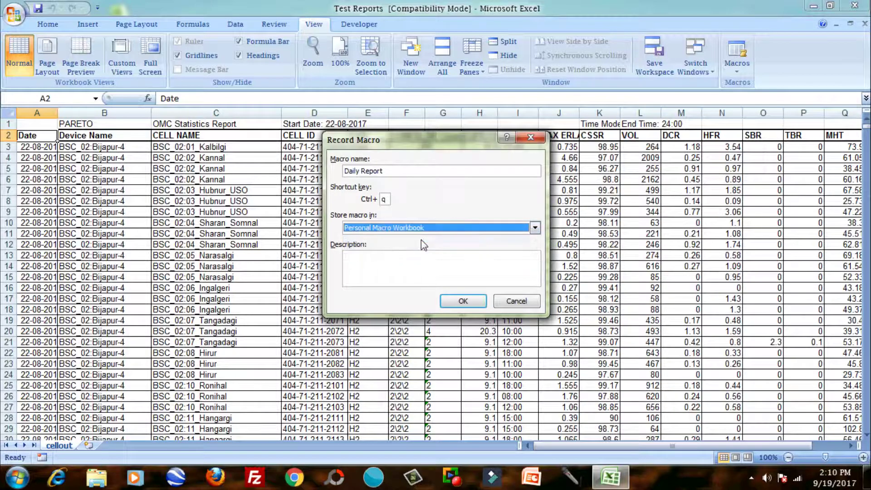
left_click(423, 267)
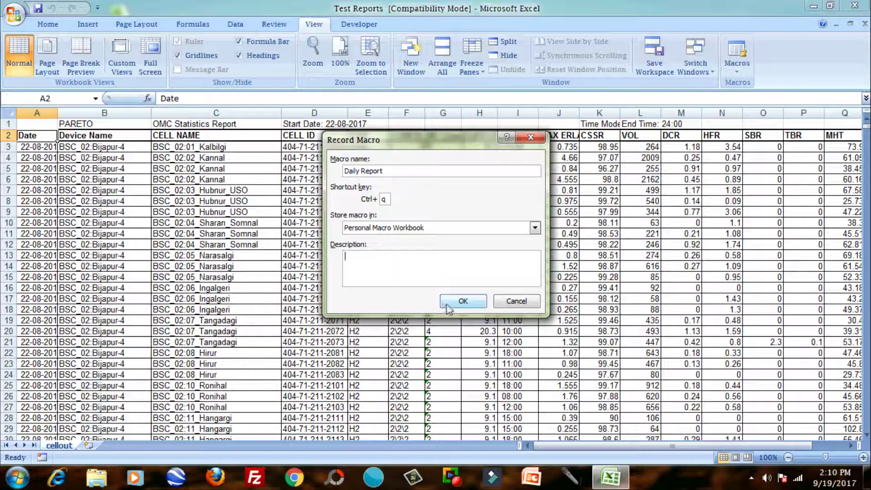
left_click(462, 302)
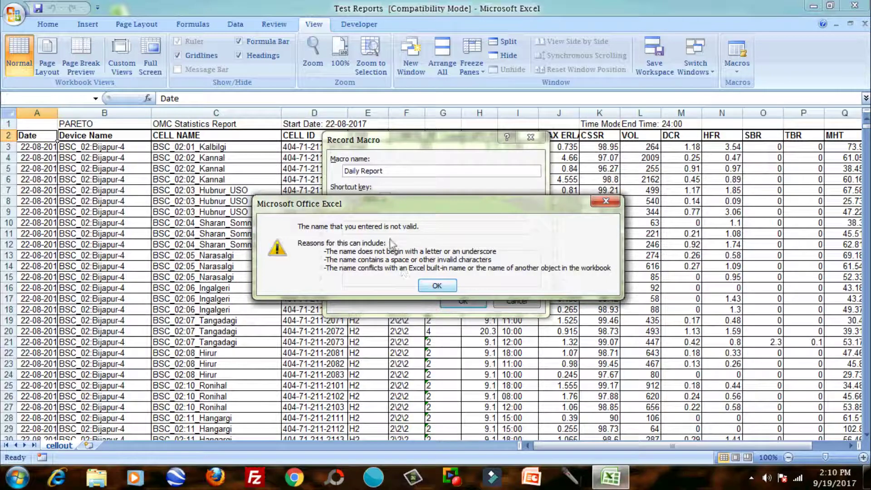
Fix the invalid name to Daily_Report by removing the space and begin recording.
left_click(437, 286)
left_click(366, 172)
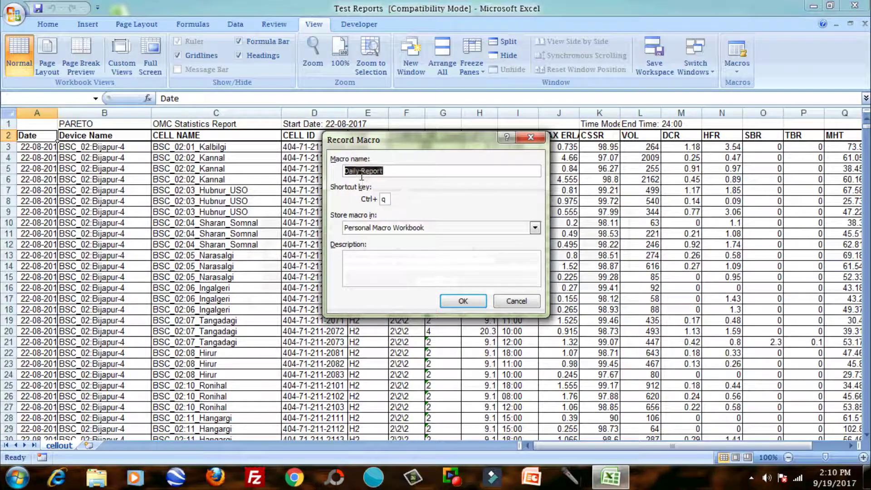
key("BackSpace")
key("BackSpace")
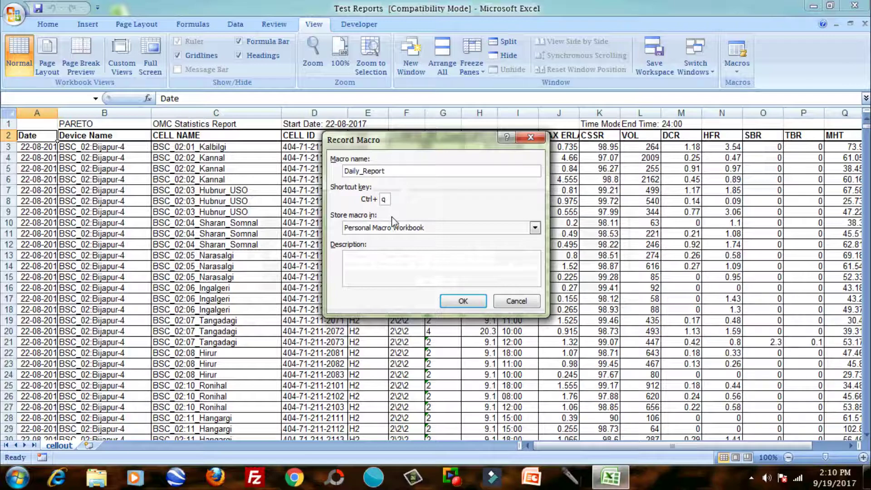
left_click(463, 301)
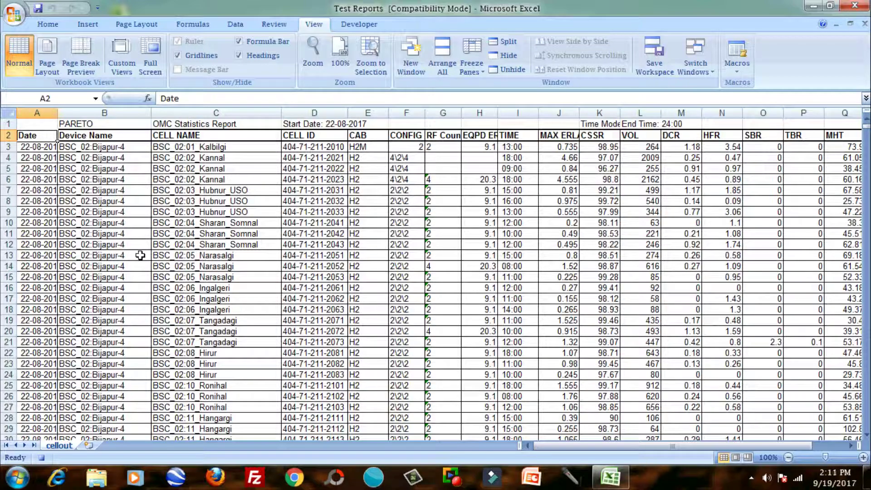
Turn on Data filtering for header row 2 of the cellout sheet.
left_click(85, 140)
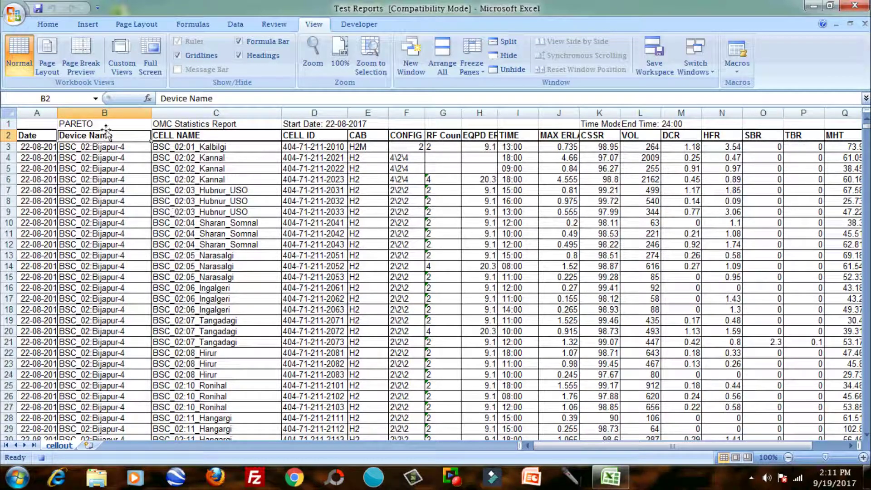
left_click(9, 136)
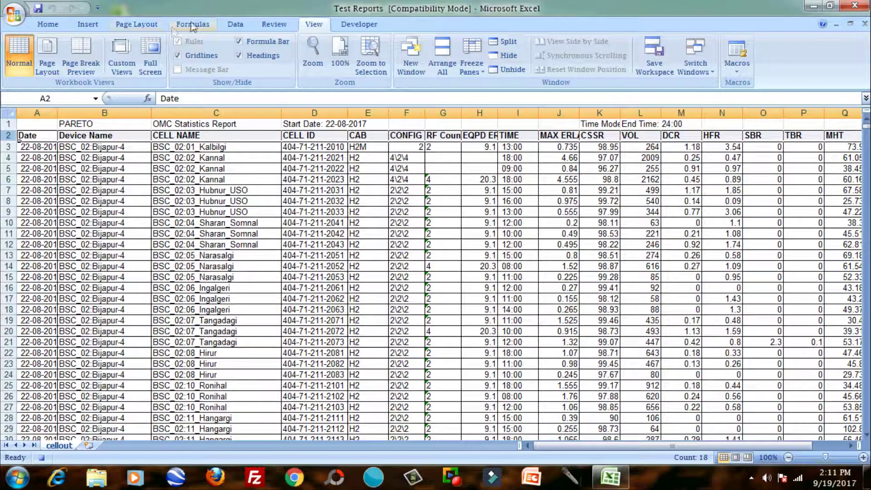
left_click(236, 23)
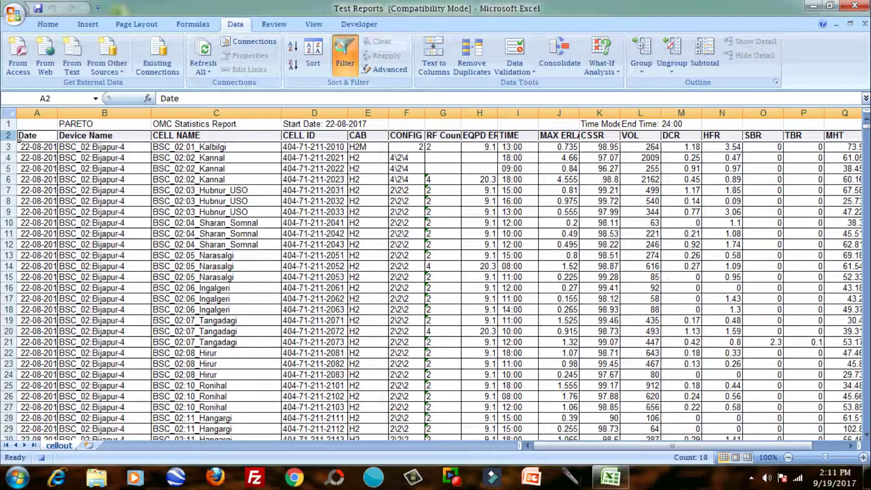
left_click(346, 51)
left_click(113, 136)
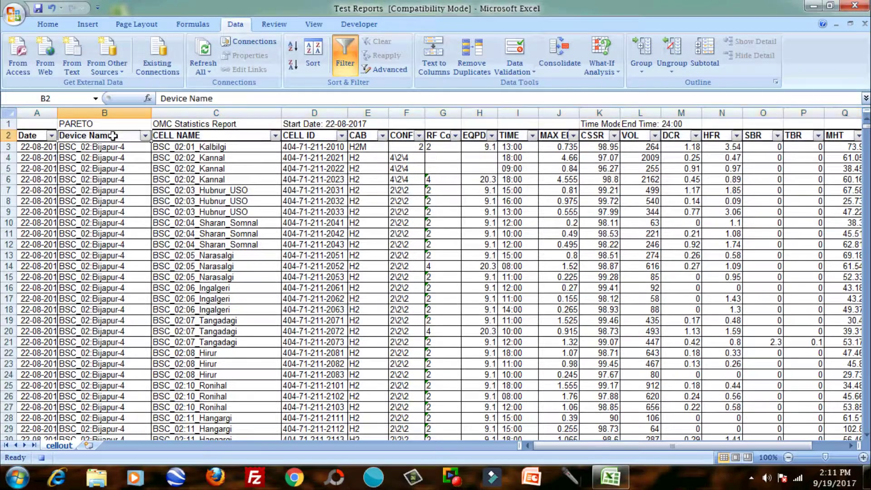
Filter Device Name to only BSC_107:Raichur-4 and BSC_112:Raichur-2.
left_click(145, 136)
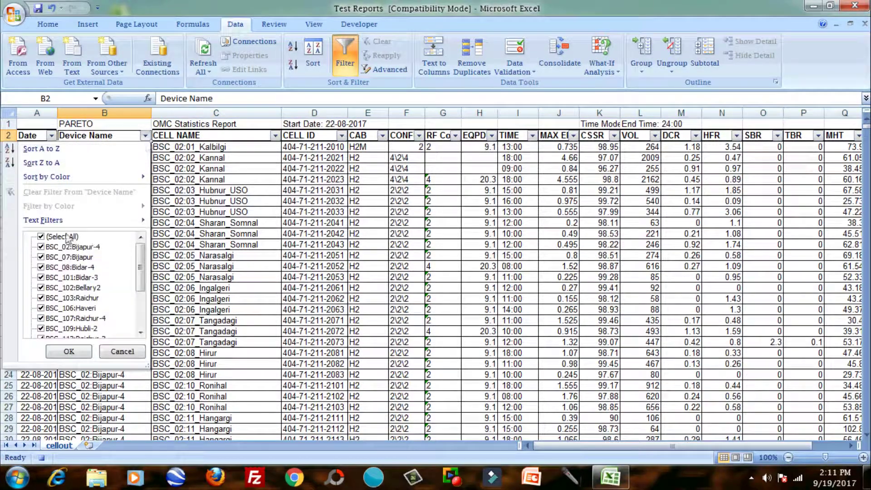
left_click(41, 236)
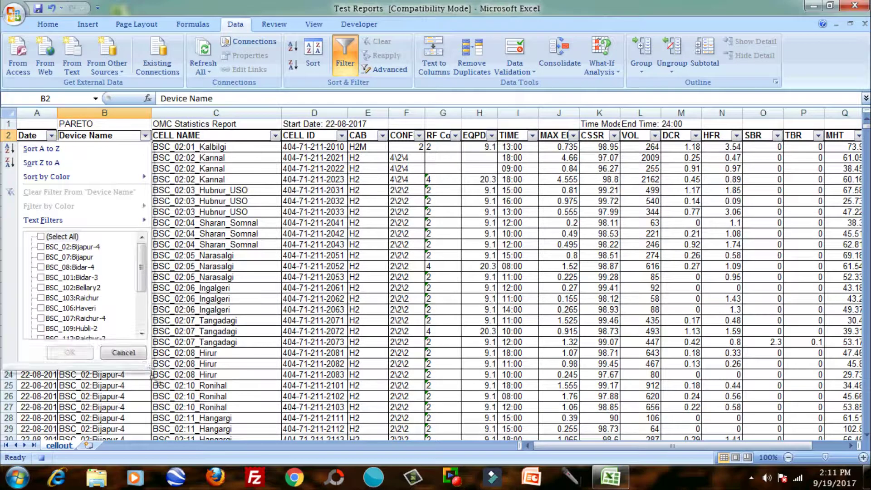
left_click_drag(143, 334, 157, 355)
left_click(41, 319)
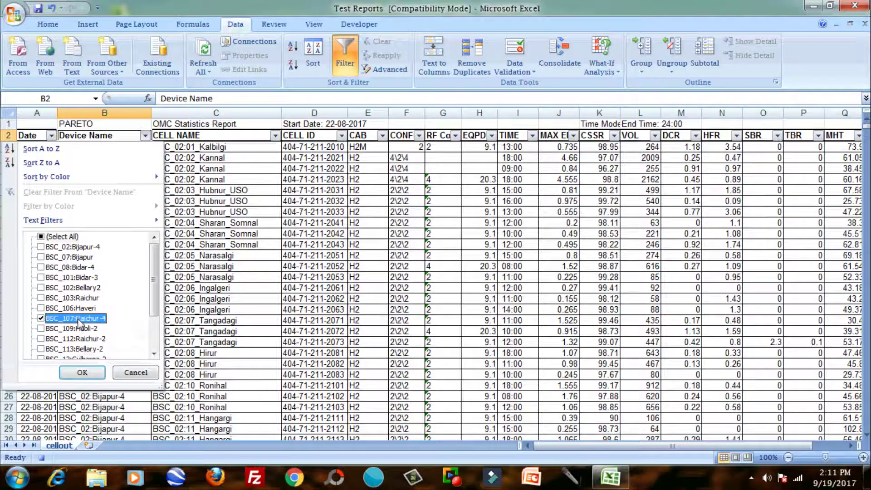
left_click(73, 339)
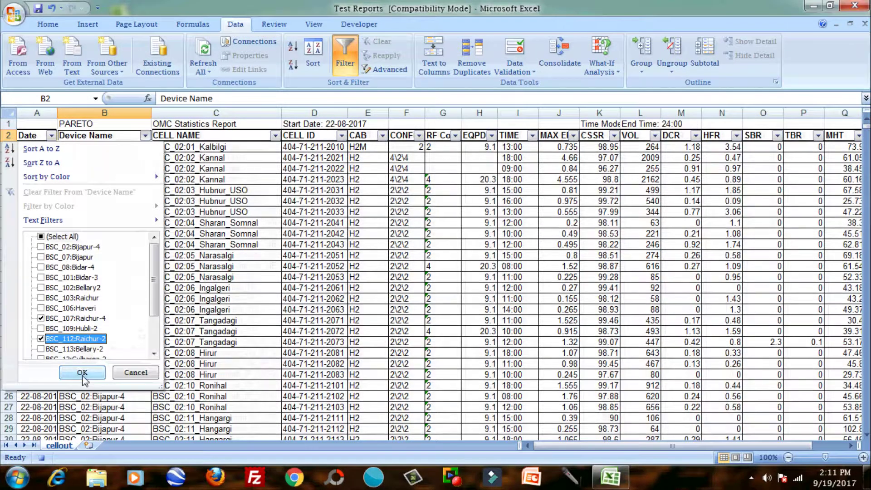
left_click(82, 375)
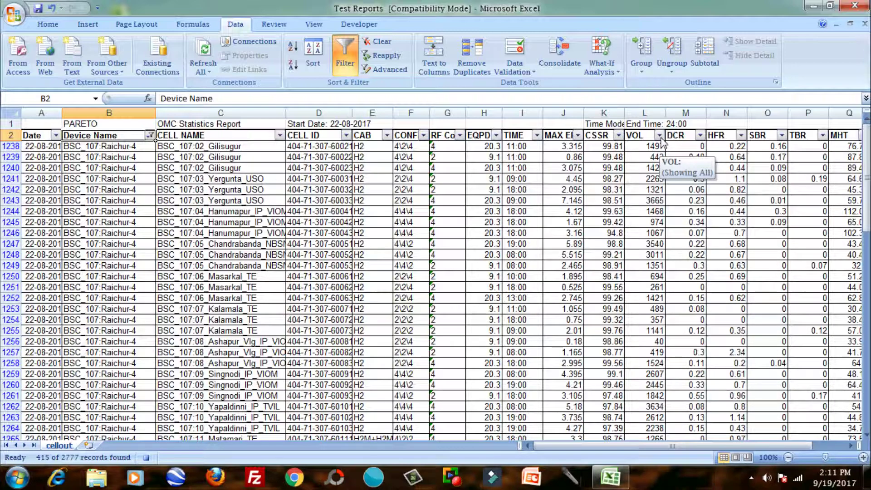
Apply a VOL number filter 'is less than 10' and select the whole cellout sheet.
left_click(660, 136)
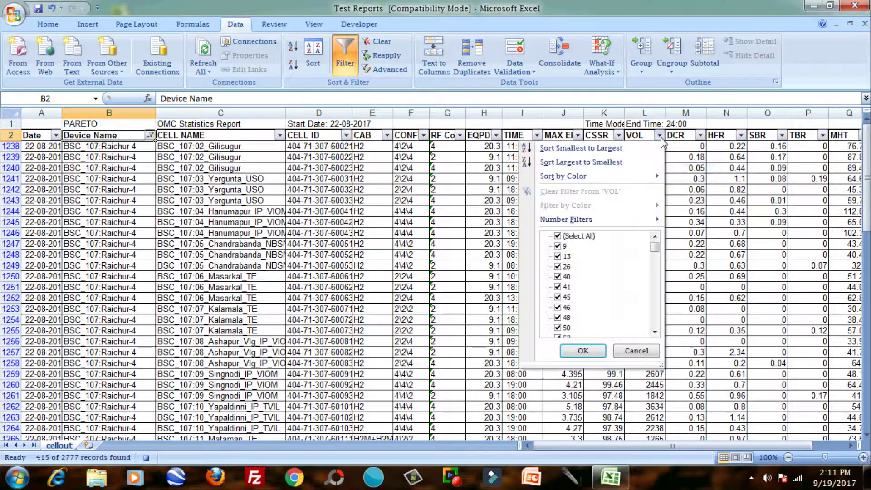
mouse_move(567, 220)
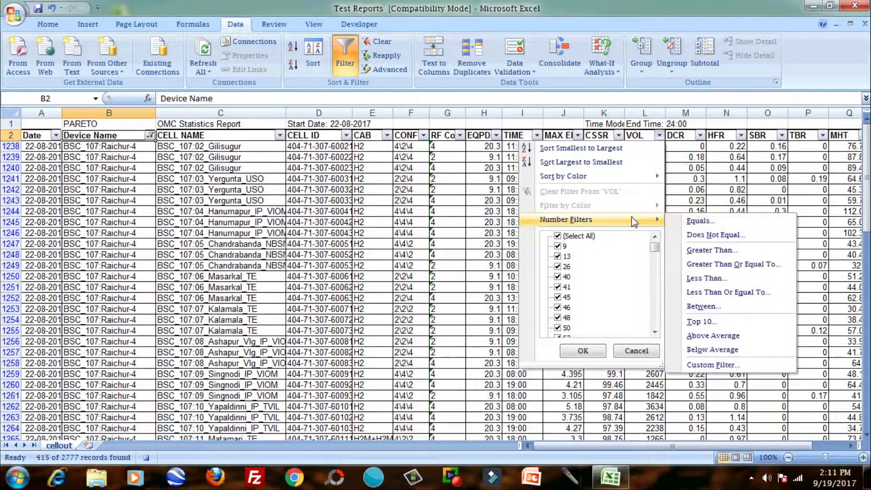
left_click(708, 224)
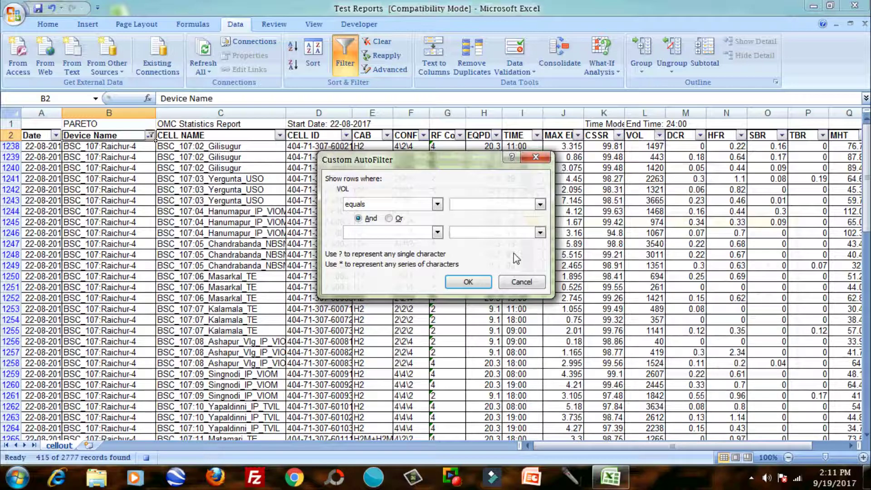
left_click(437, 204)
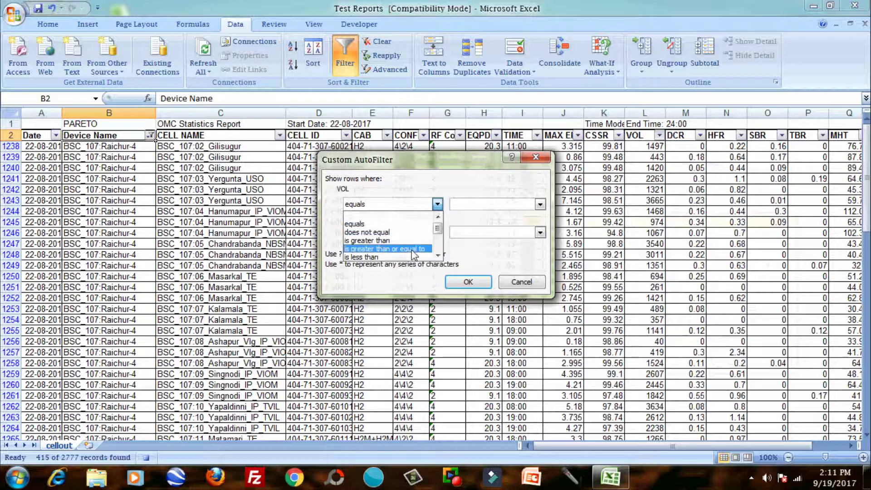
left_click(382, 257)
left_click(478, 205)
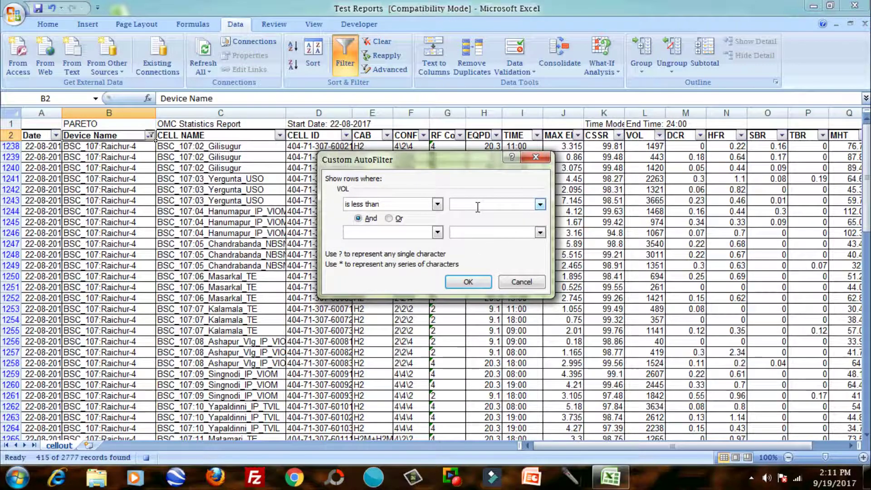
type("10")
left_click(469, 282)
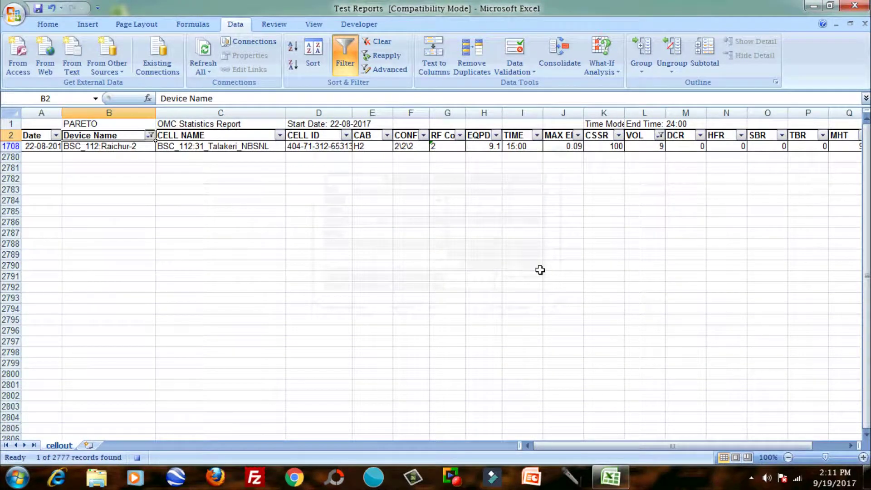
left_click(11, 117)
Copy the filtered rows and paste them into Sheet1.
left_click(48, 24)
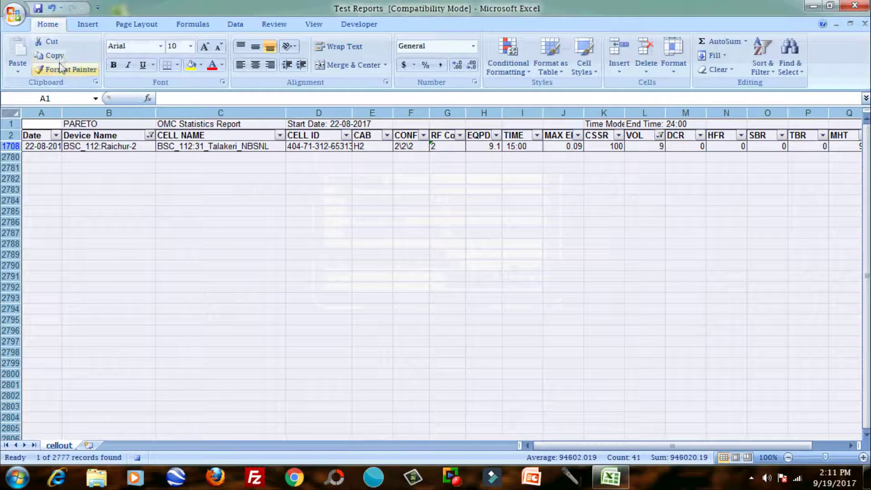
left_click(55, 55)
left_click(96, 446)
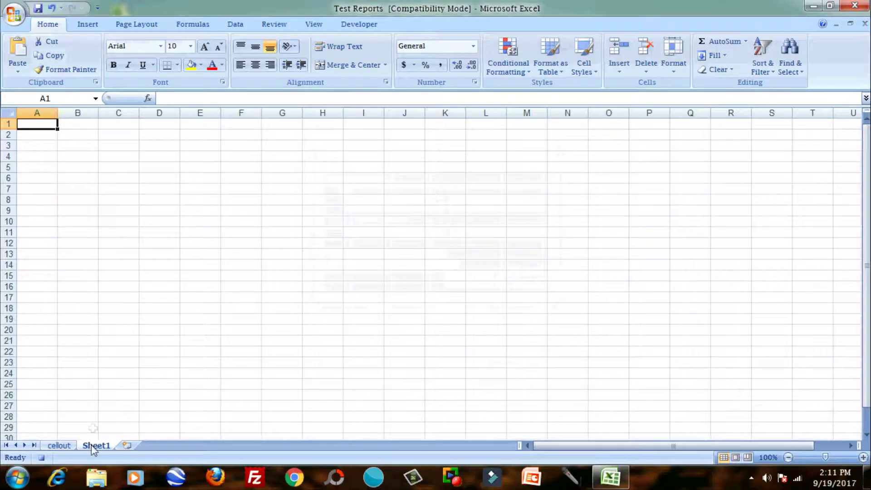
left_click(18, 54)
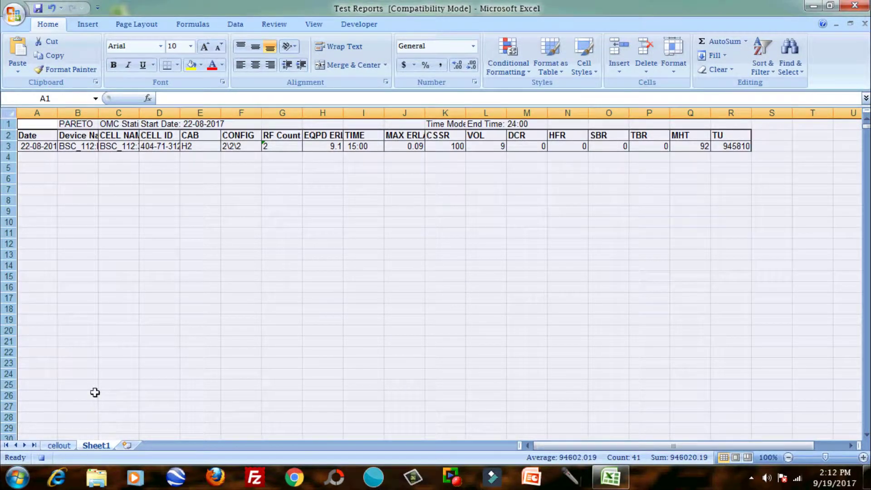
left_click(78, 394)
Rename Sheet1 to VOL<10, return to cellout and save the workbook.
right_click(97, 446)
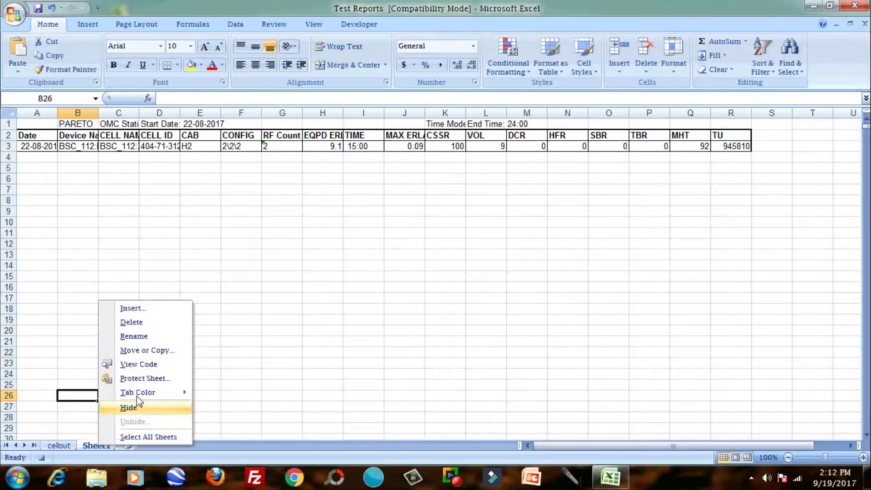
left_click(135, 336)
type("VOL")
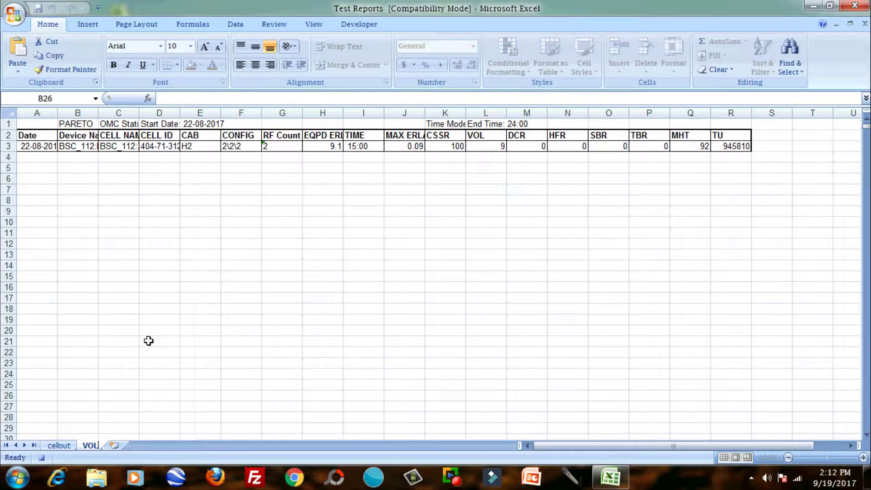
type(">")
key("BackSpace")
type("<10")
left_click(149, 340)
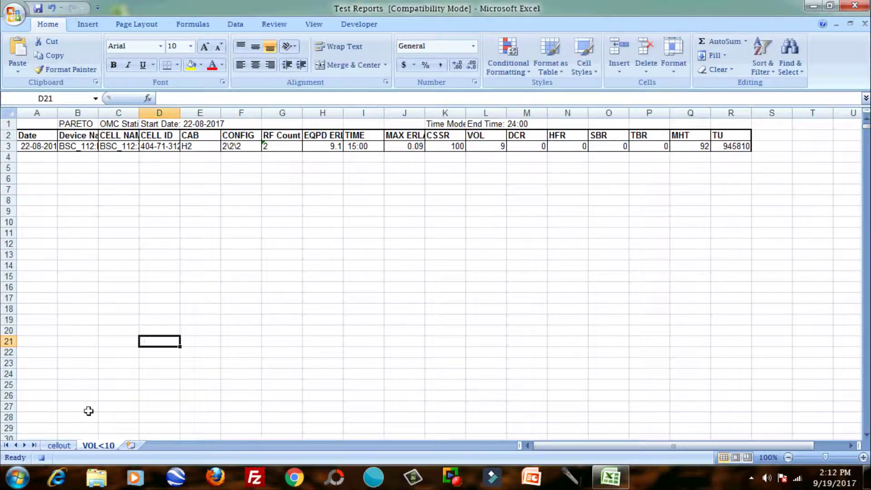
left_click(59, 445)
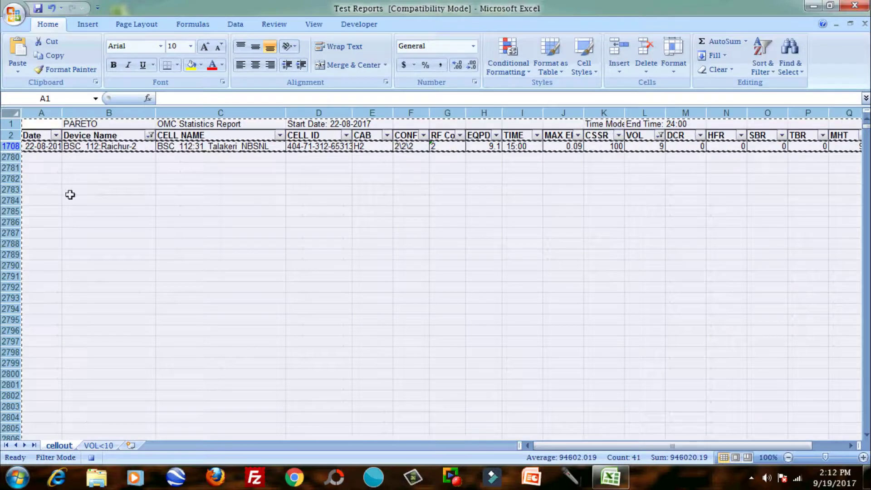
left_click(68, 189)
left_click(38, 9)
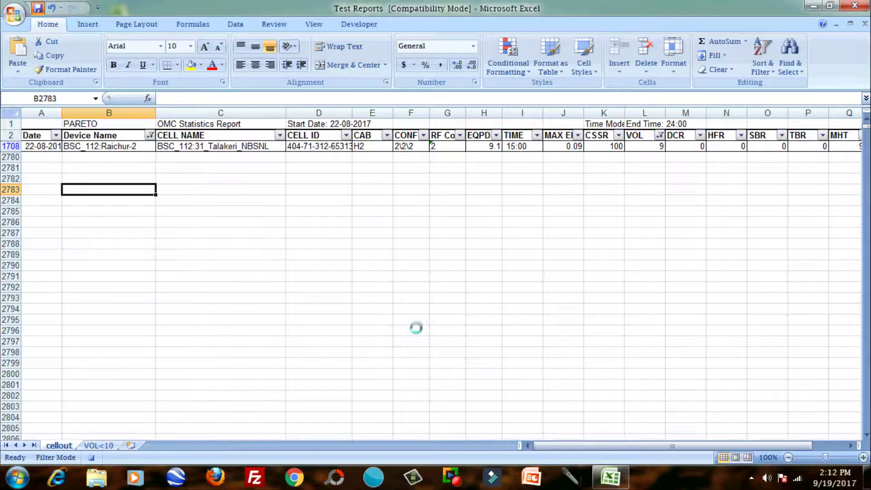
Clear the VOL filter, filter CSSR to less than 95 and select the whole sheet.
left_click(660, 136)
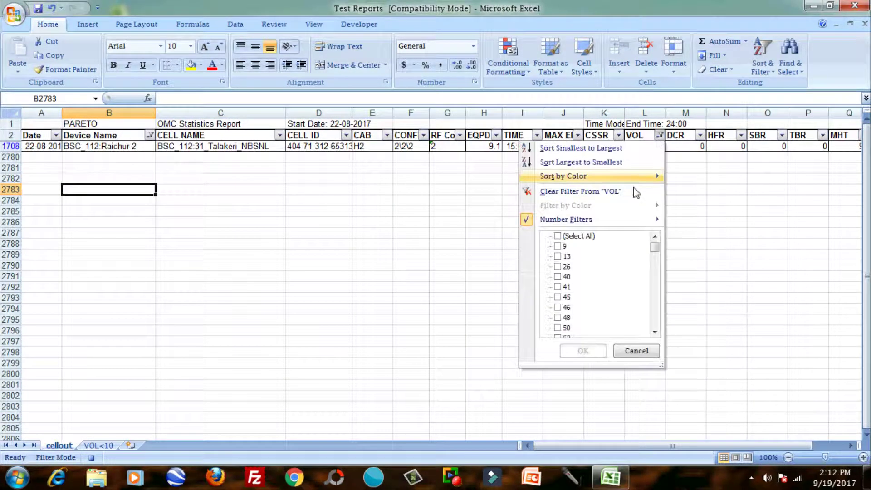
left_click(583, 350)
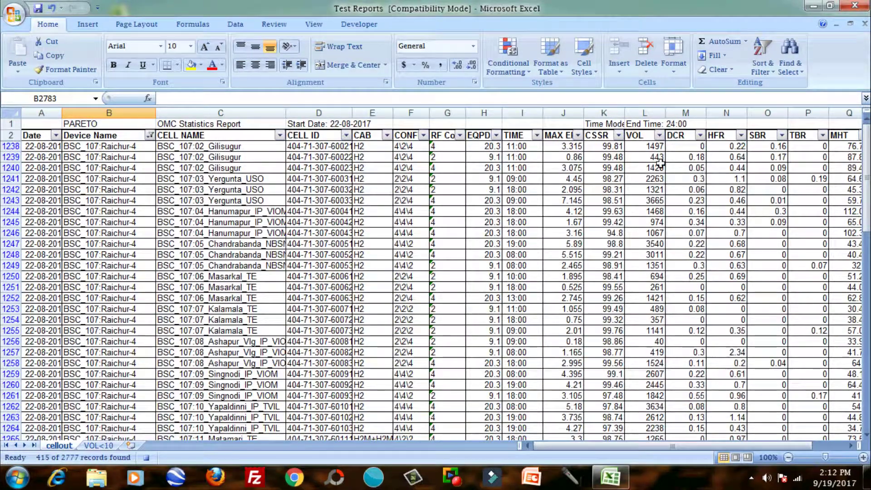
left_click(620, 136)
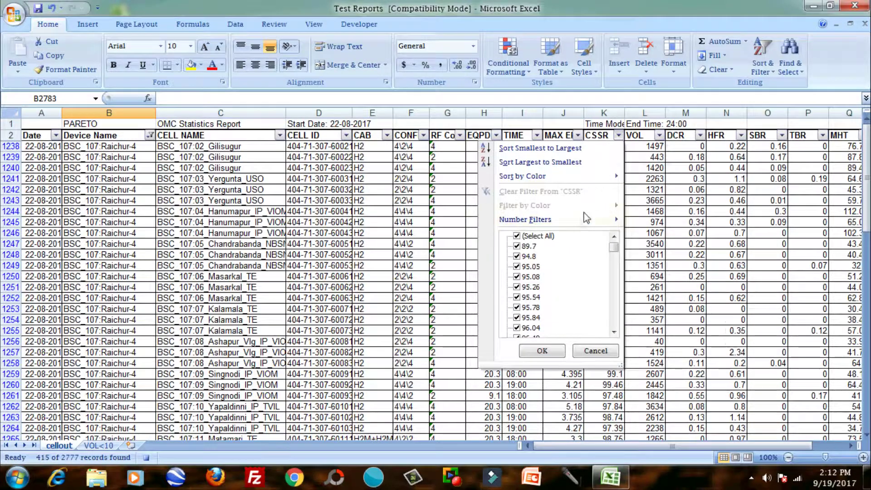
mouse_move(526, 220)
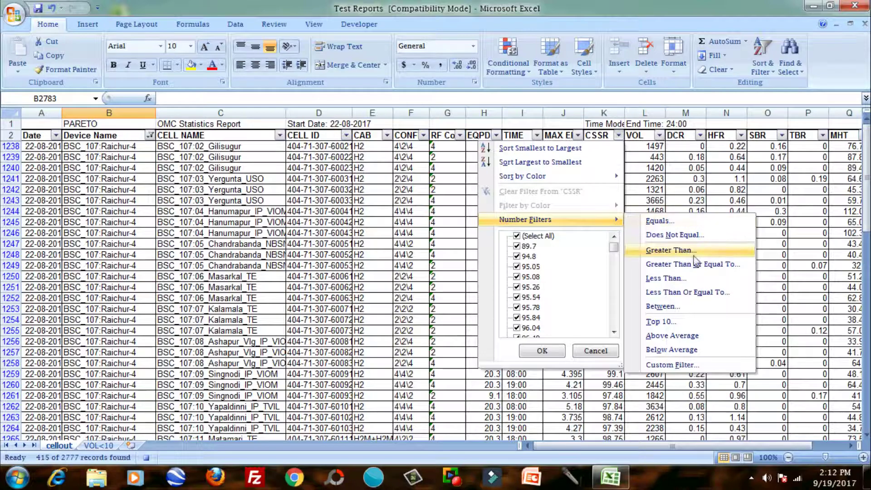
left_click(675, 279)
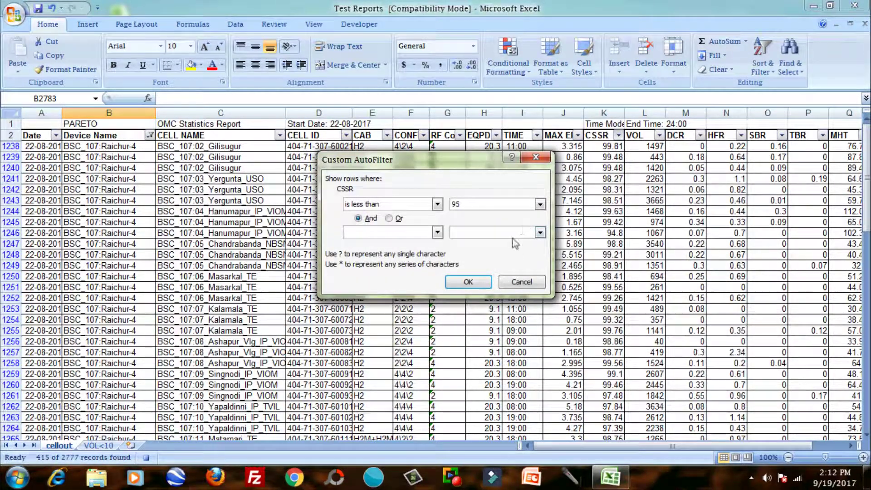
left_click(469, 281)
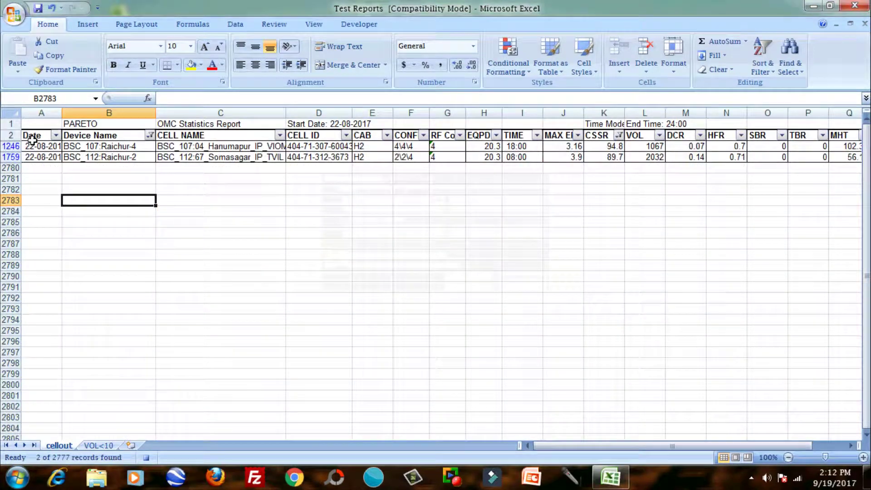
left_click(10, 112)
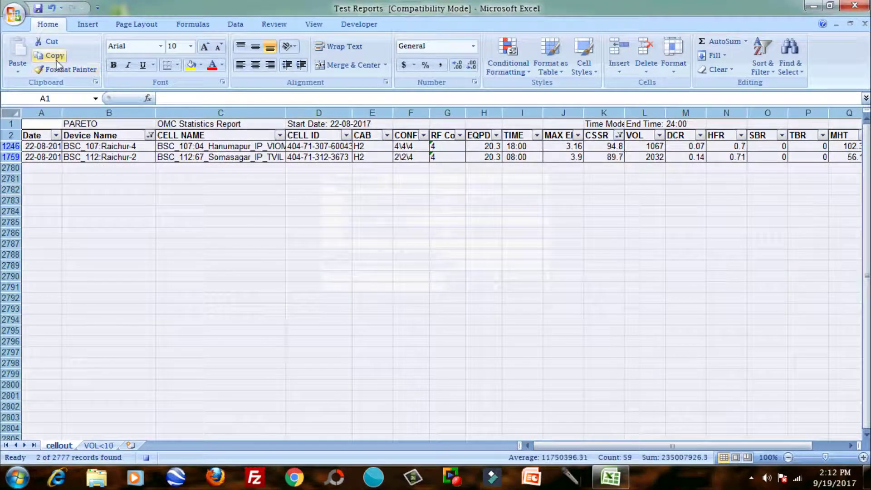
Paste the CSSR rows into a new worksheet, rename it CSSR<95 and return to cellout.
left_click(130, 445)
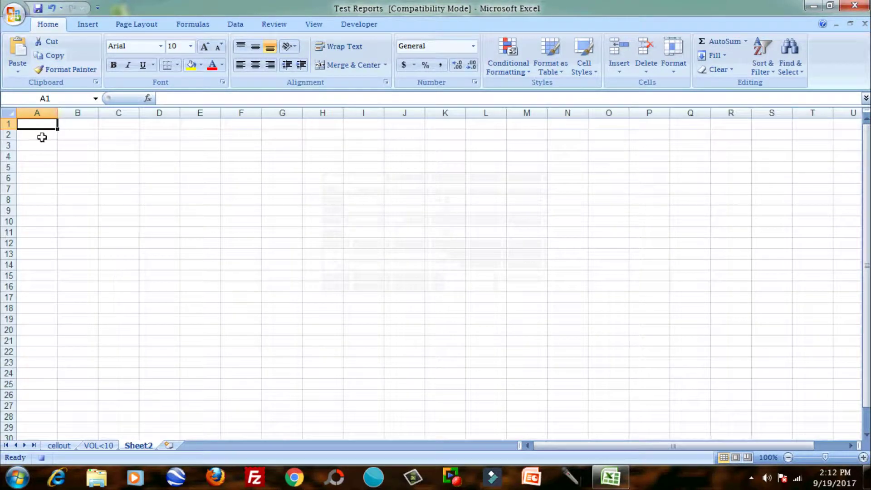
left_click(18, 50)
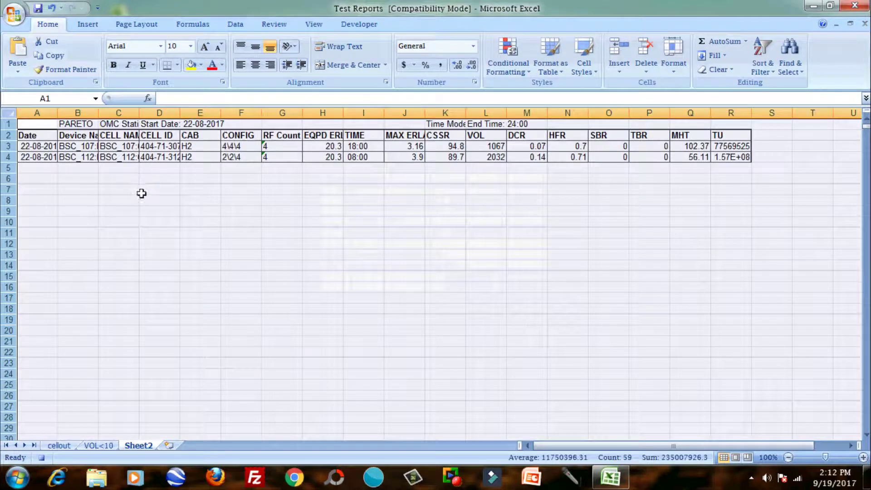
left_click(153, 352)
right_click(138, 445)
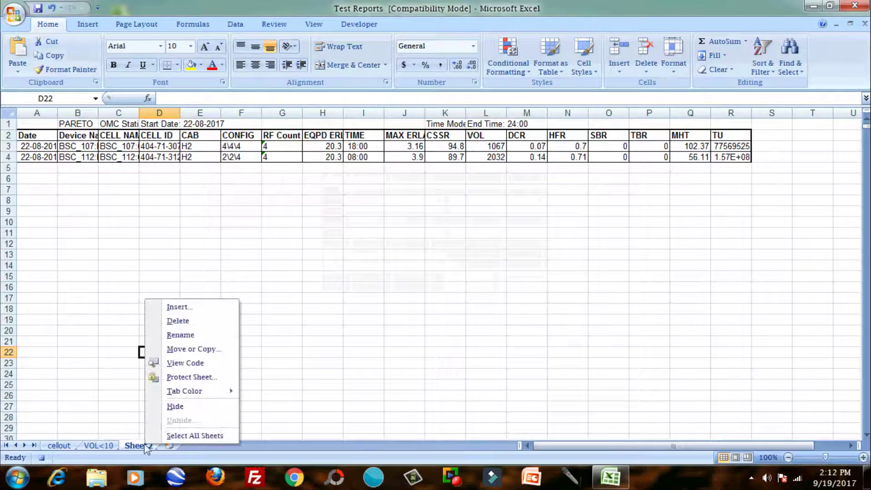
left_click(181, 335)
type("CSSR")
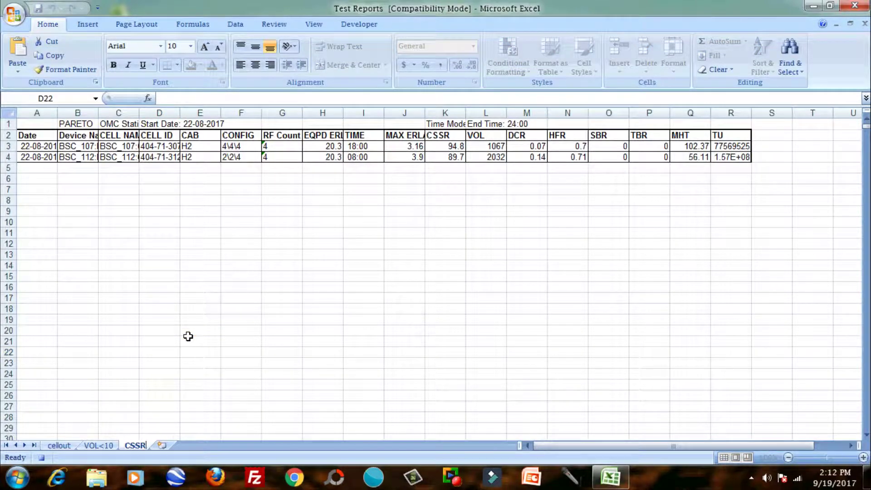
type("<95")
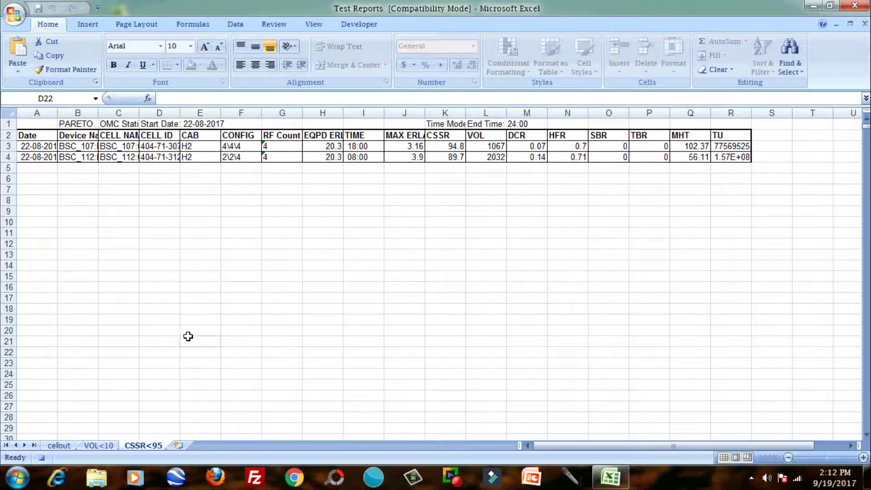
left_click(188, 336)
left_click(59, 446)
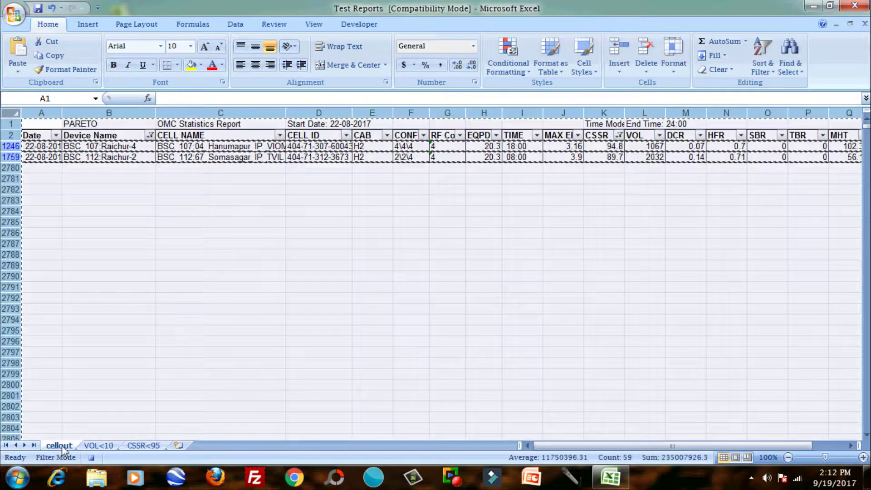
Save, reset the CSSR filter to show all rows, and widen column C on VOL<10 and CSSR<95.
left_click(38, 8)
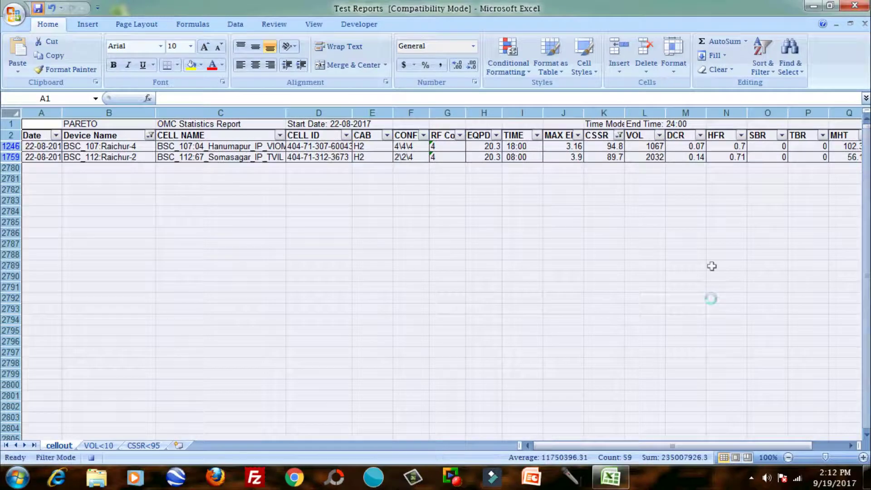
left_click(619, 136)
left_click(517, 236)
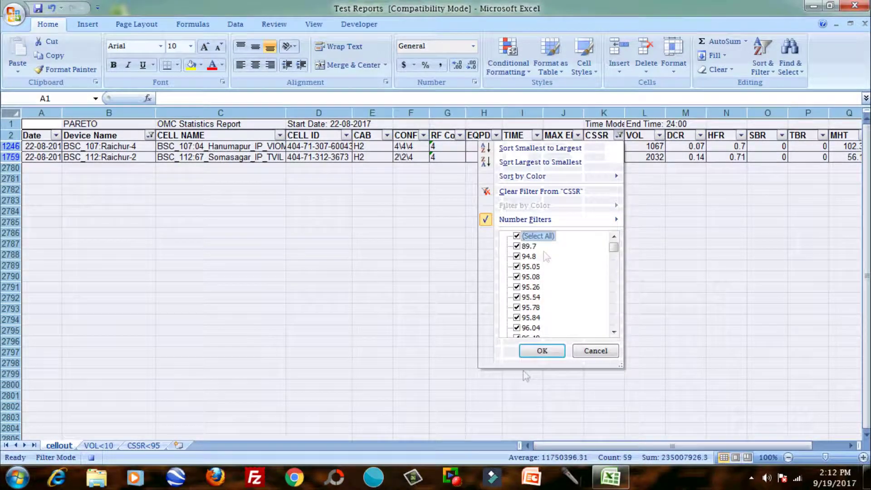
left_click(542, 350)
left_click(98, 445)
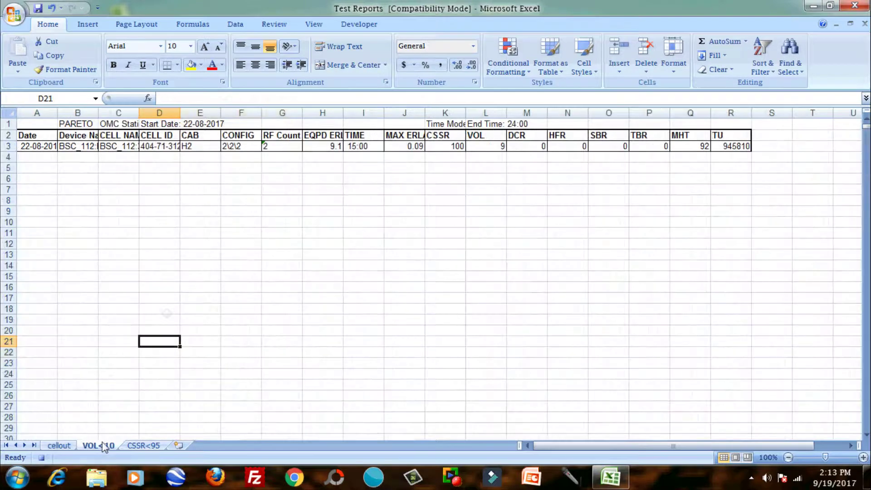
left_click_drag(137, 114, 221, 114)
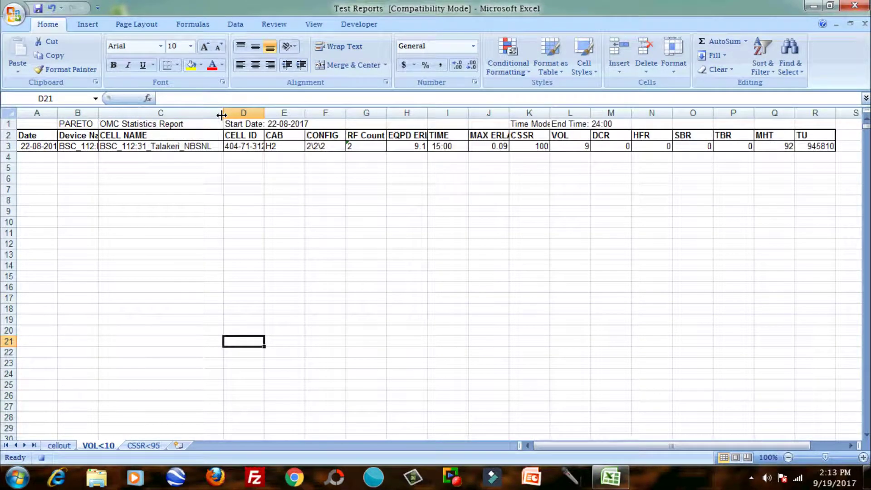
left_click(144, 446)
left_click(213, 340)
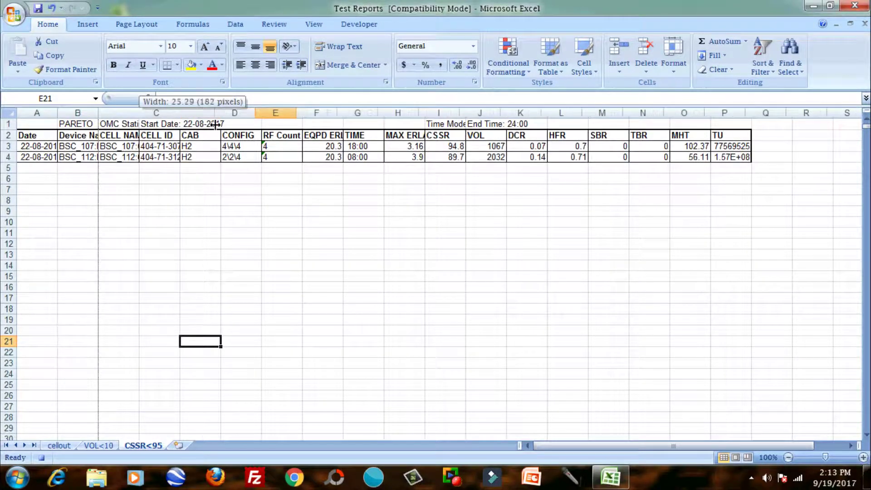
left_click_drag(138, 114, 255, 113)
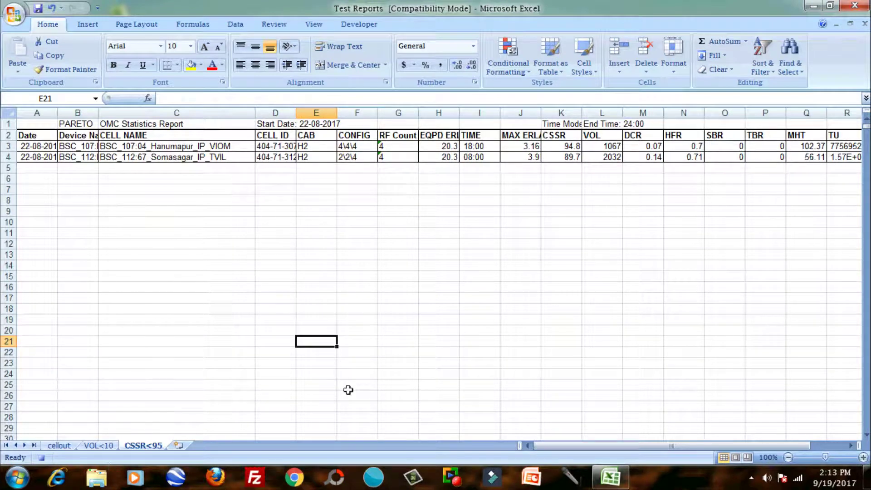
Fill CSSR values K3:K4 on CSSR<95 and the VOL value 9 on VOL<10 yellow.
left_click(562, 114)
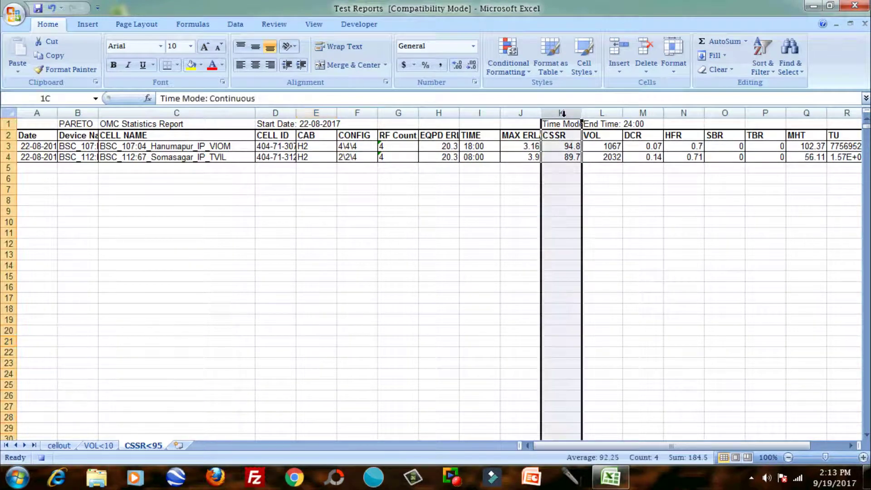
left_click_drag(565, 147, 569, 157)
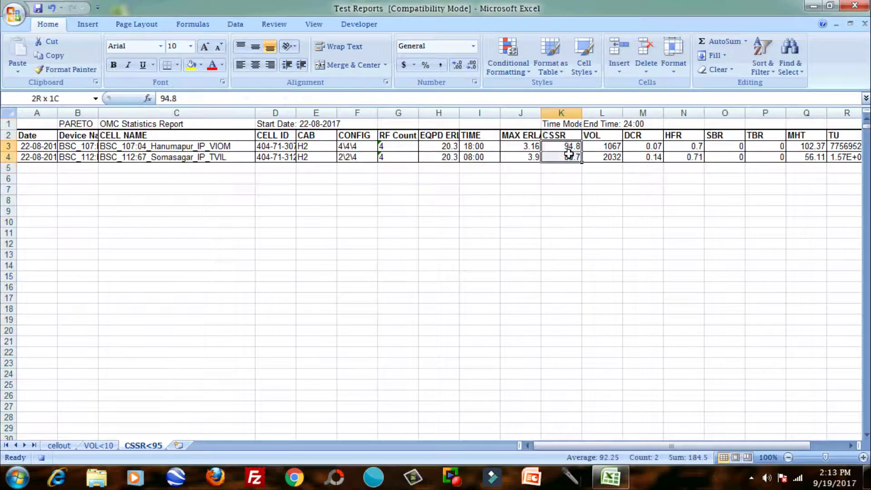
left_click(192, 65)
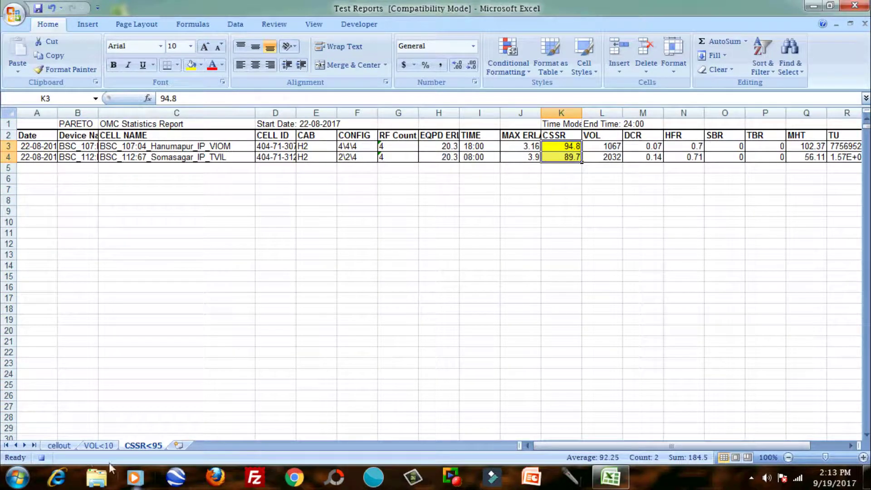
left_click(98, 445)
left_click(571, 157)
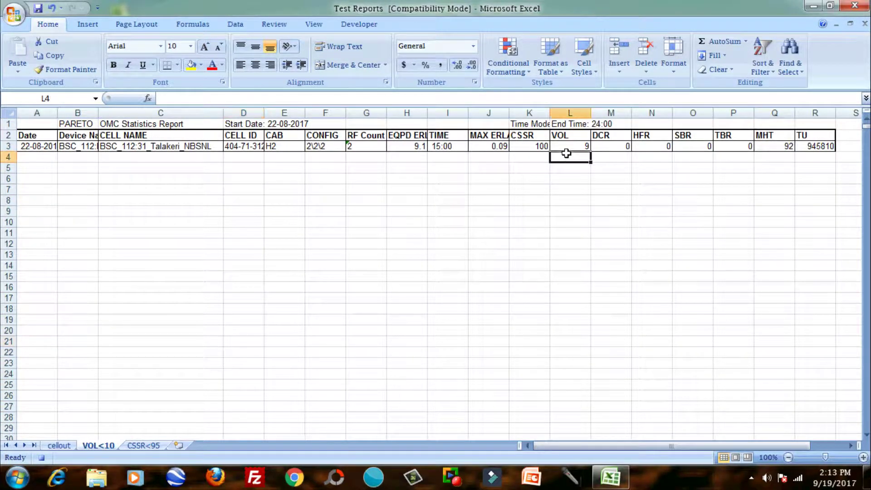
left_click(571, 146)
left_click(192, 66)
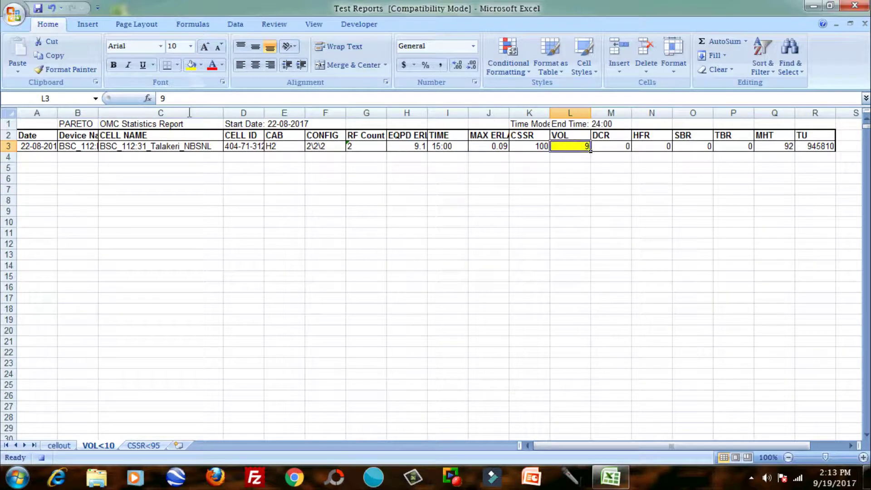
left_click(58, 446)
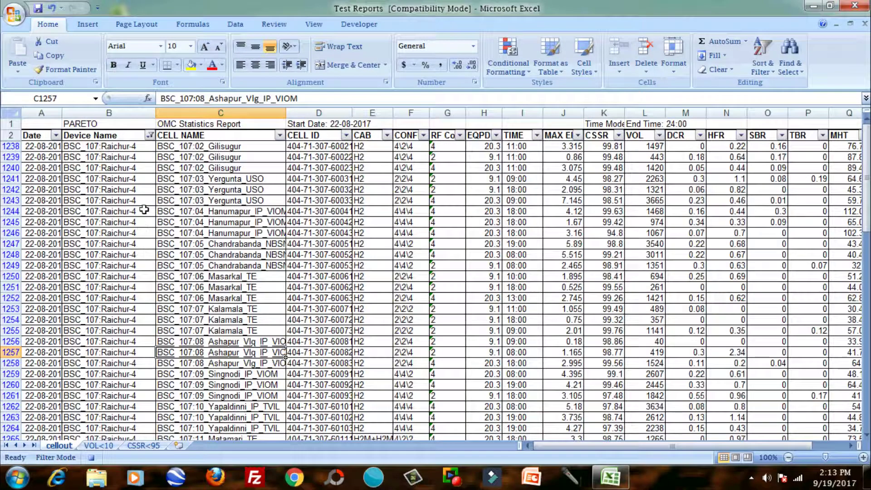
Select B2 on cellout and stop recording the Daily_Report macro.
left_click(96, 135)
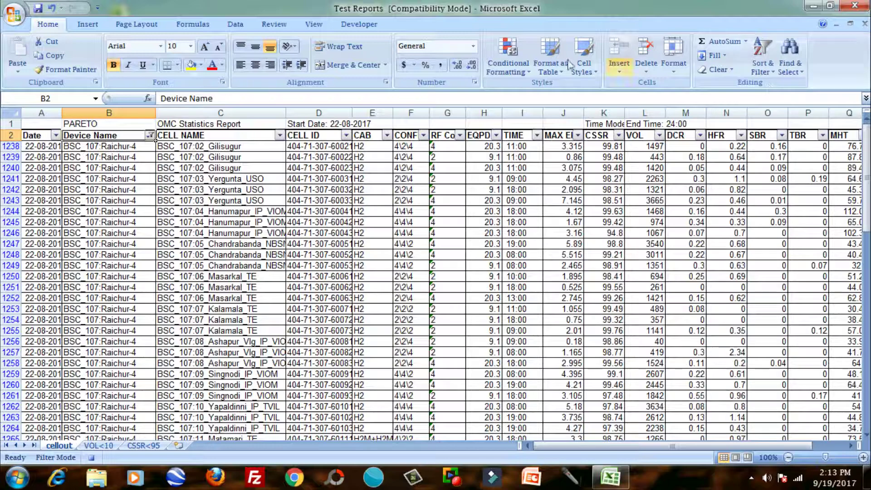
left_click(314, 24)
left_click(736, 72)
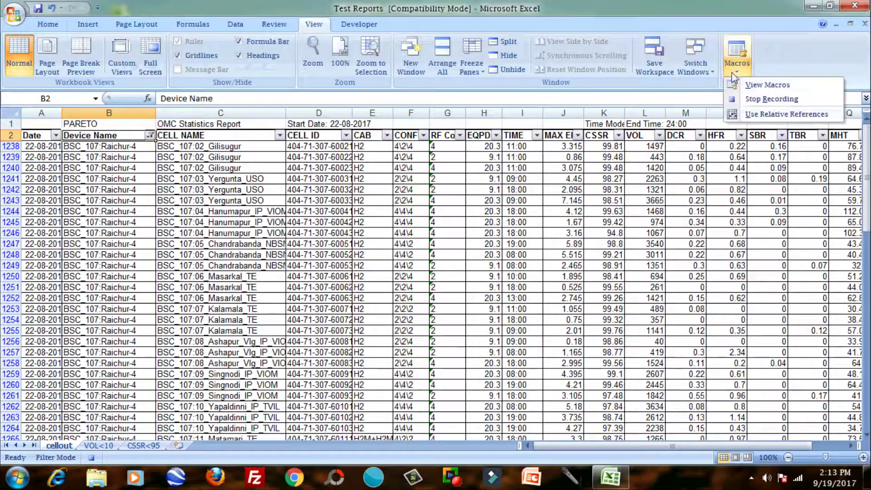
left_click(769, 98)
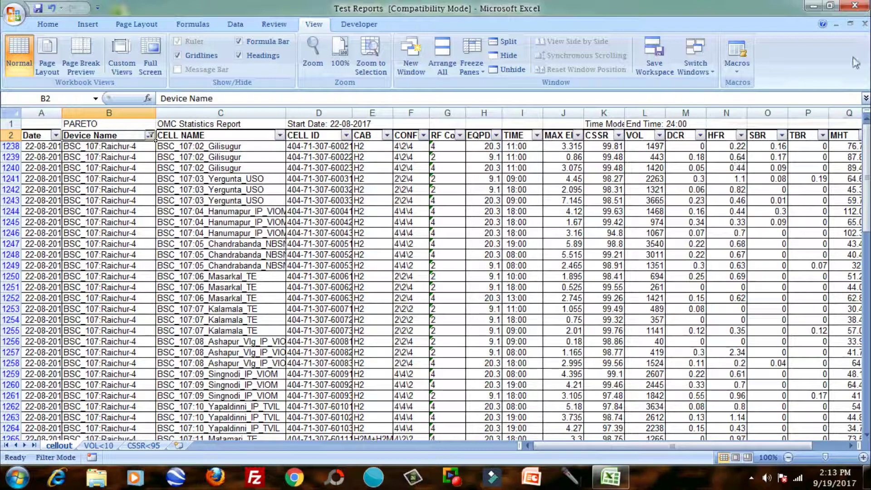
Close Test Reports unsaved, then exit Excel saving the macro to the Personal Macro Workbook.
left_click(856, 8)
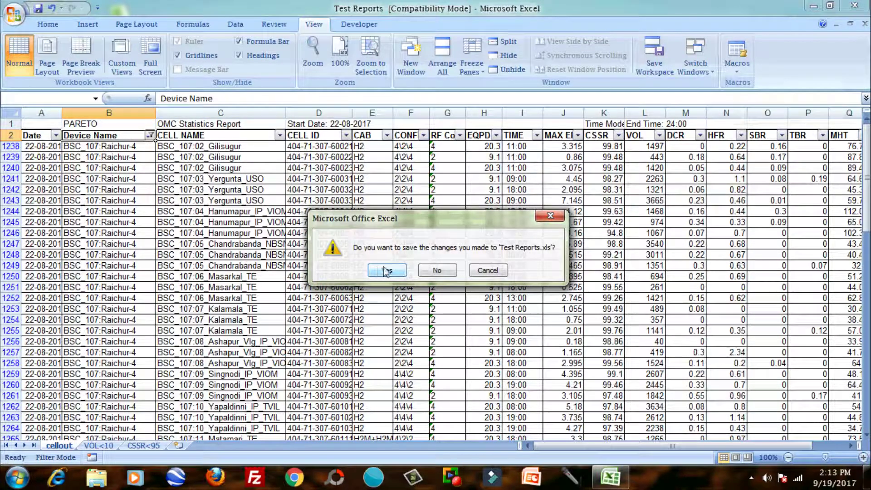
left_click(445, 272)
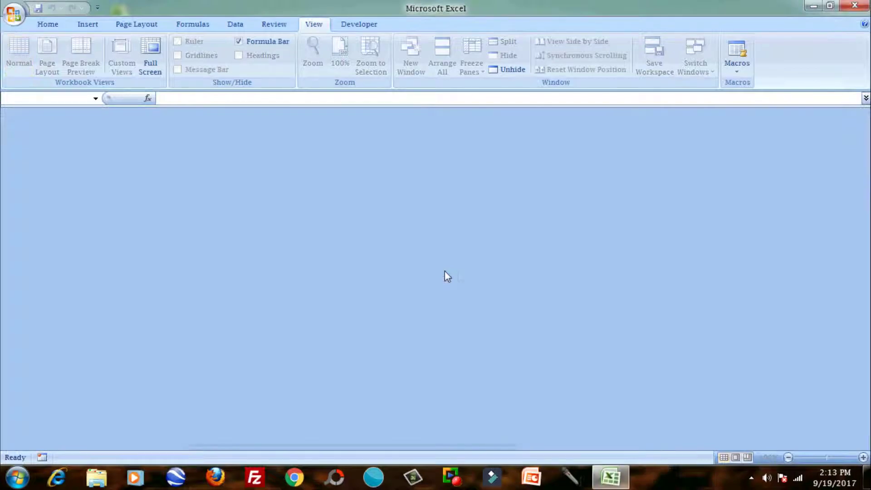
left_click(855, 7)
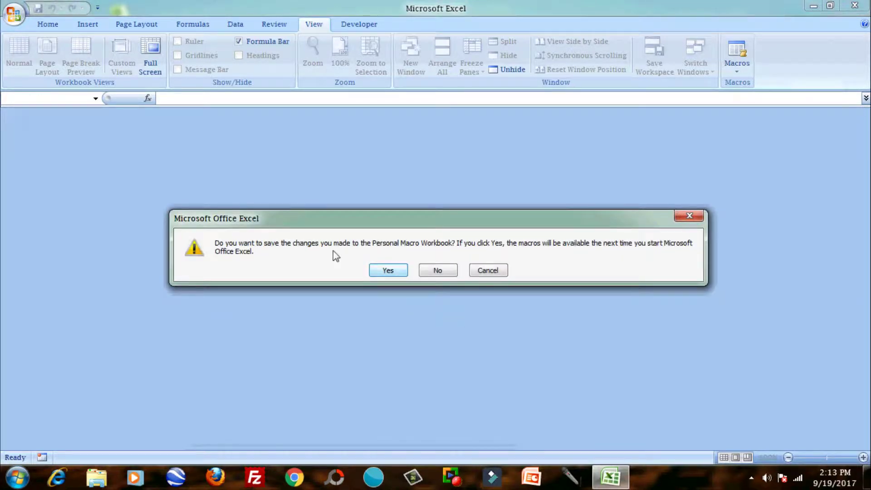
left_click(388, 271)
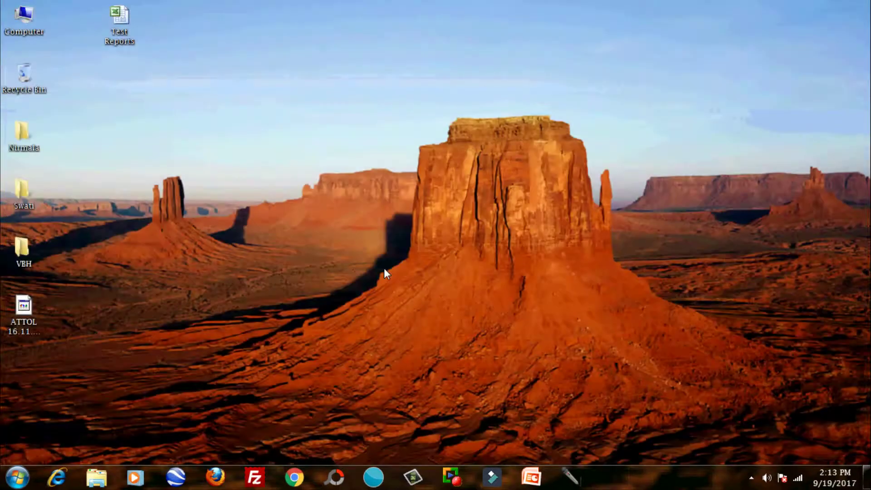
Reopen Test Reports from the desktop, then close the workbook and exit Excel.
double_click(123, 18)
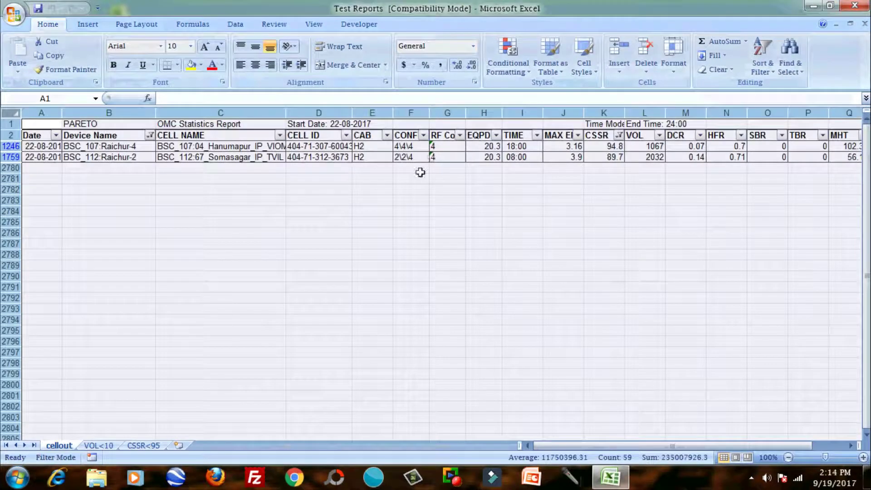
left_click(865, 24)
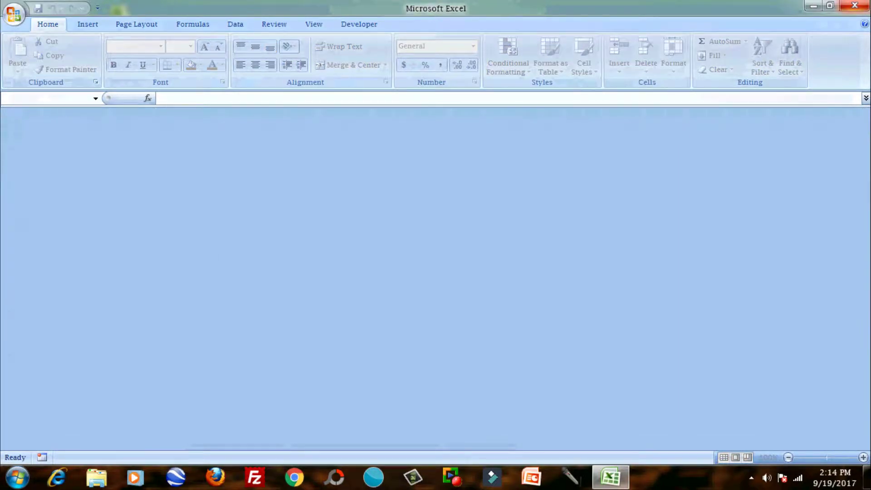
left_click(855, 7)
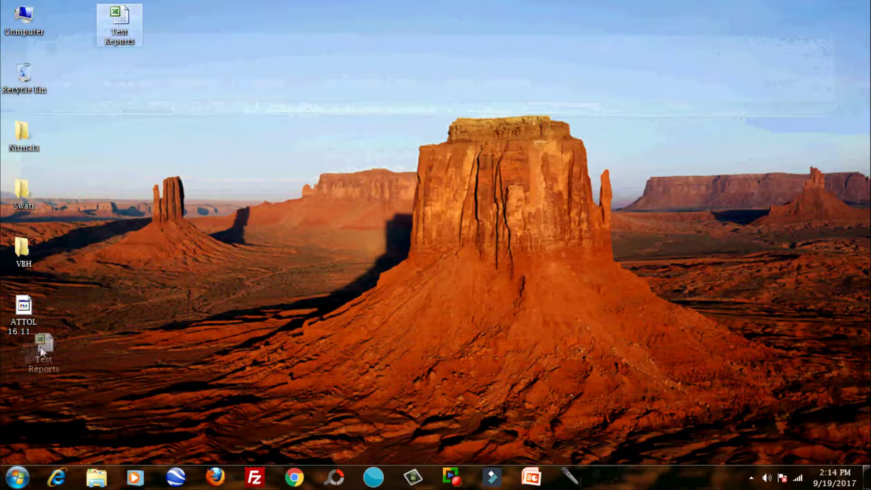
Browse to D:\Downloads\Dailyreports_22082017 in Windows Explorer.
double_click(19, 20)
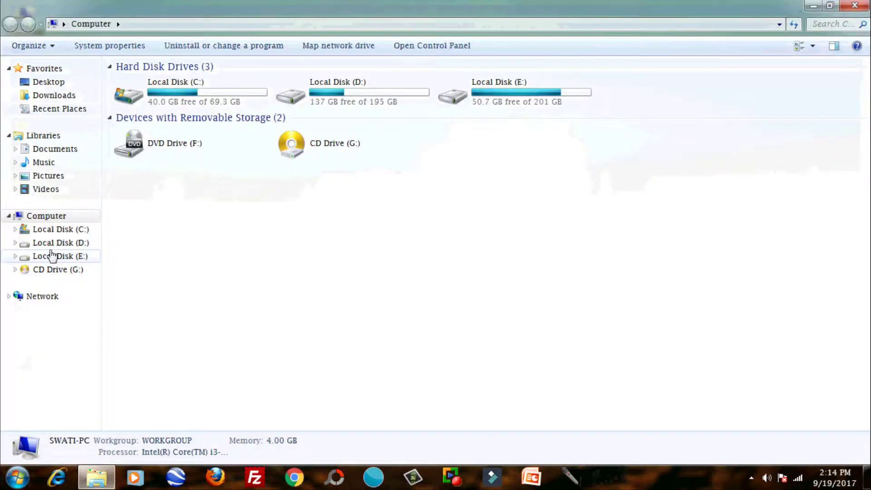
left_click(60, 243)
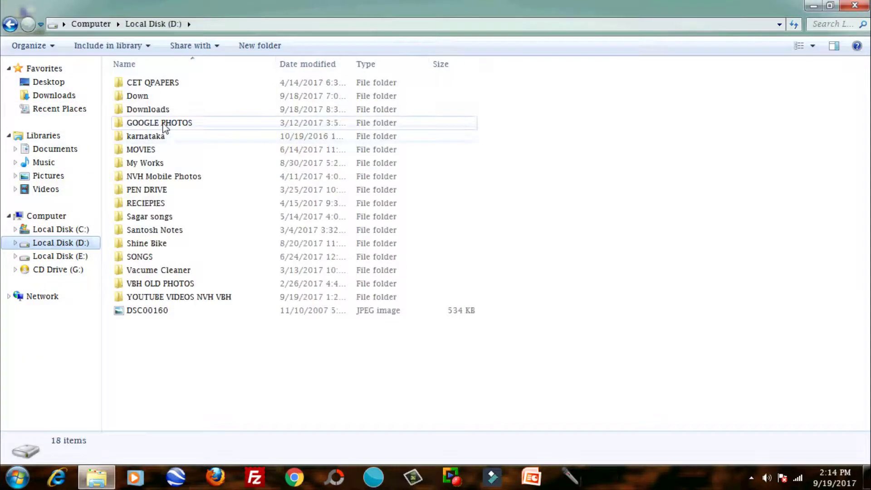
left_click(148, 109)
double_click(148, 109)
double_click(151, 113)
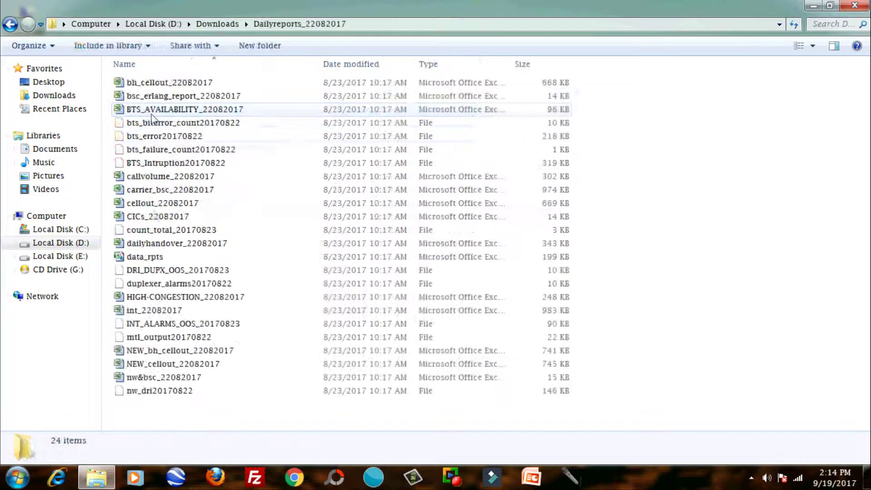
Copy cellout_22082017 from the folder and paste it onto the desktop.
right_click(157, 203)
left_click(204, 390)
left_click(814, 6)
right_click(200, 69)
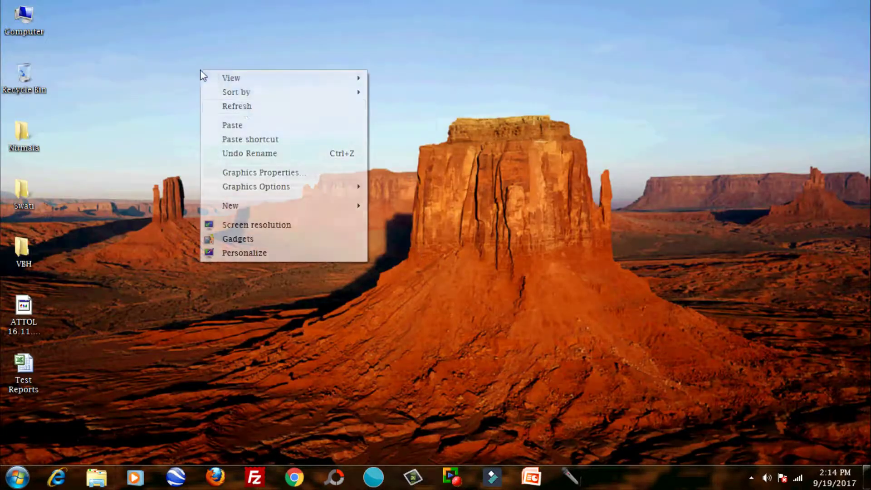
left_click(232, 126)
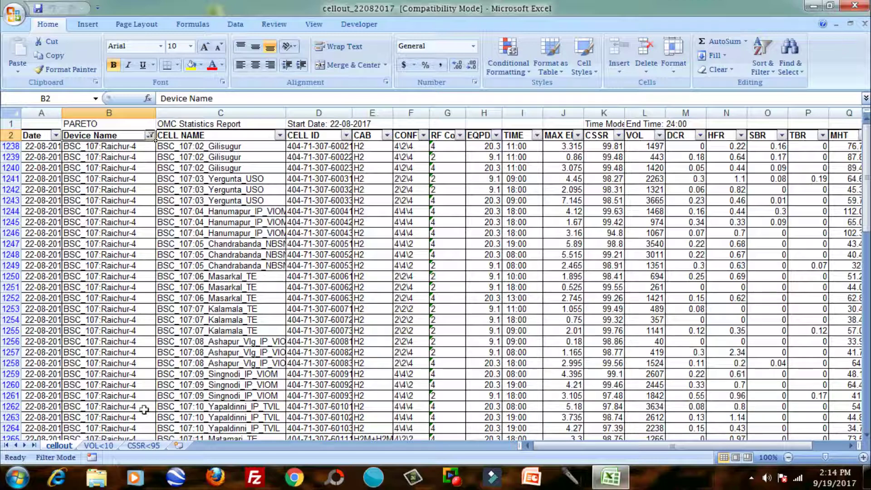
left_click(100, 446)
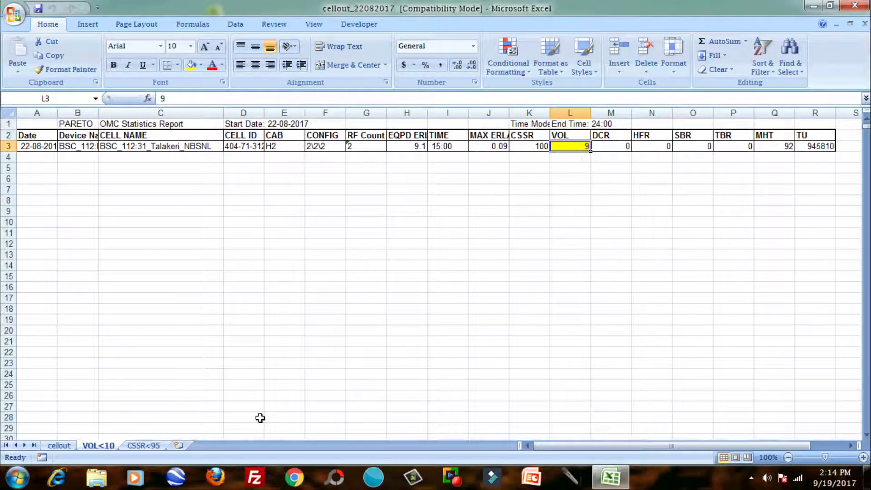
left_click(143, 446)
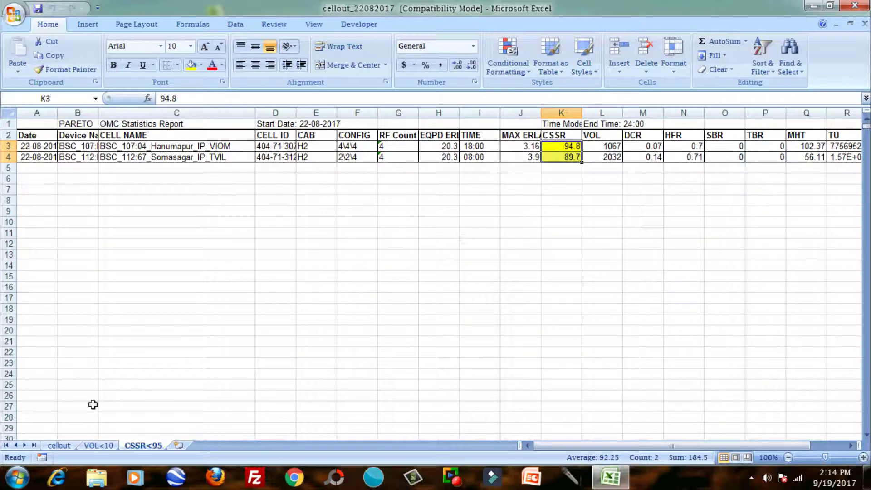
left_click(59, 446)
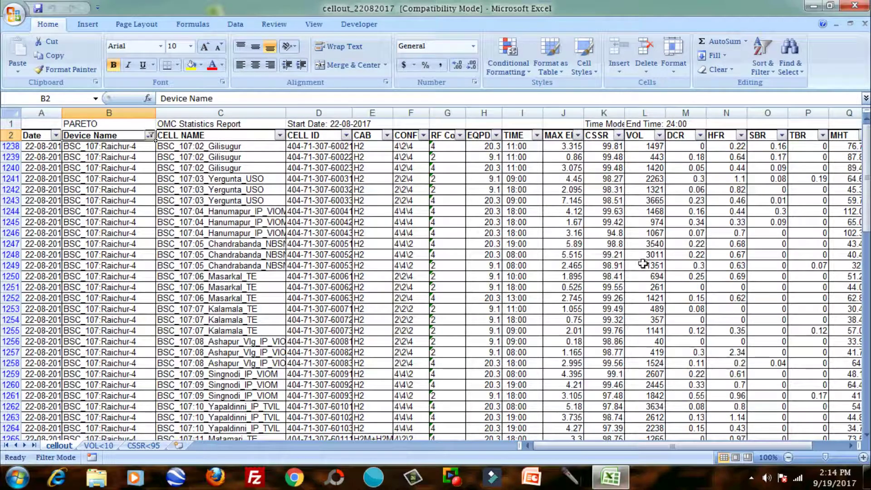